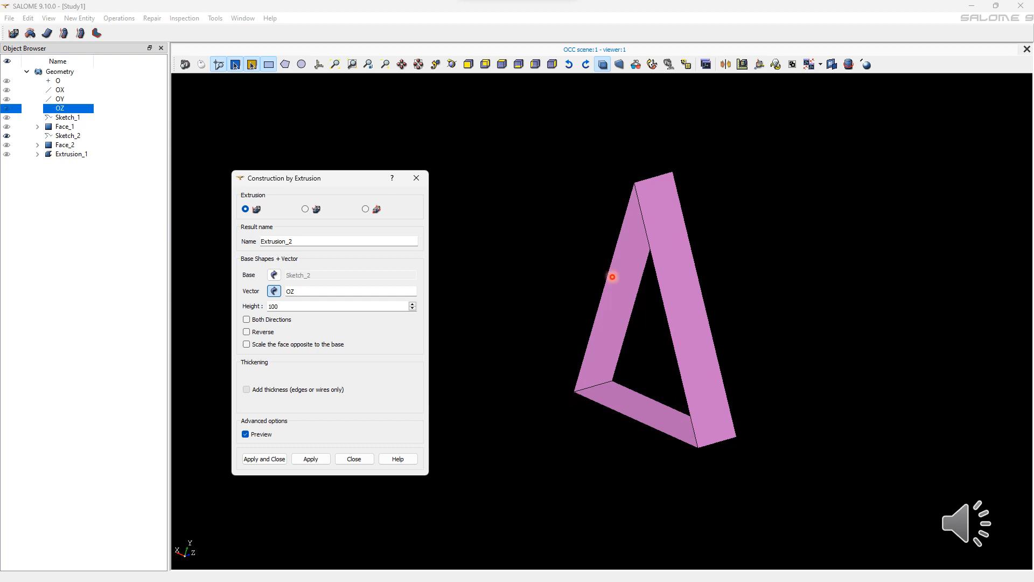
Add a thickness of 30 towards the inside to the Sketch_2 extrusion along OZ and create the solid.
left_click(246, 389)
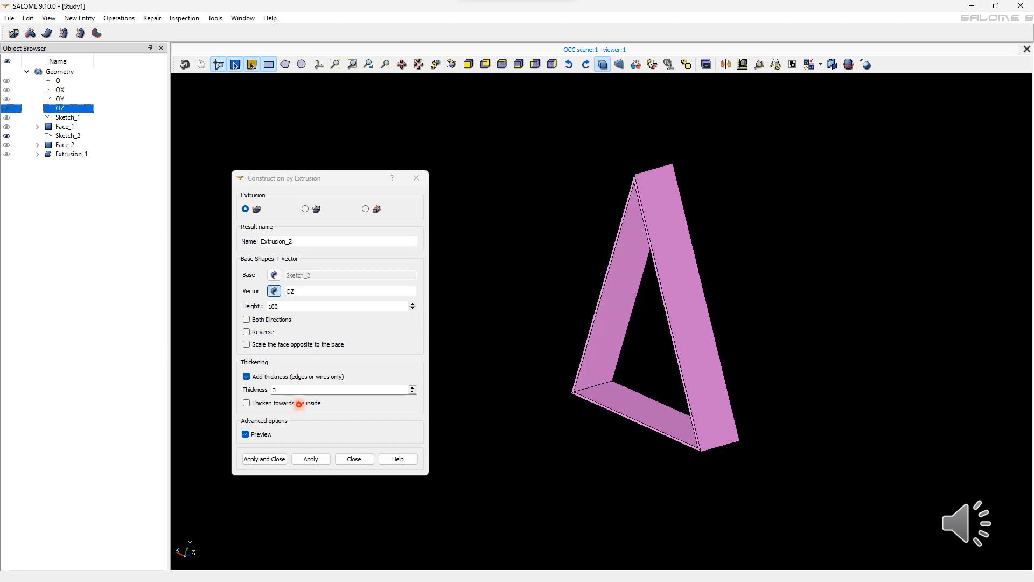
type("0")
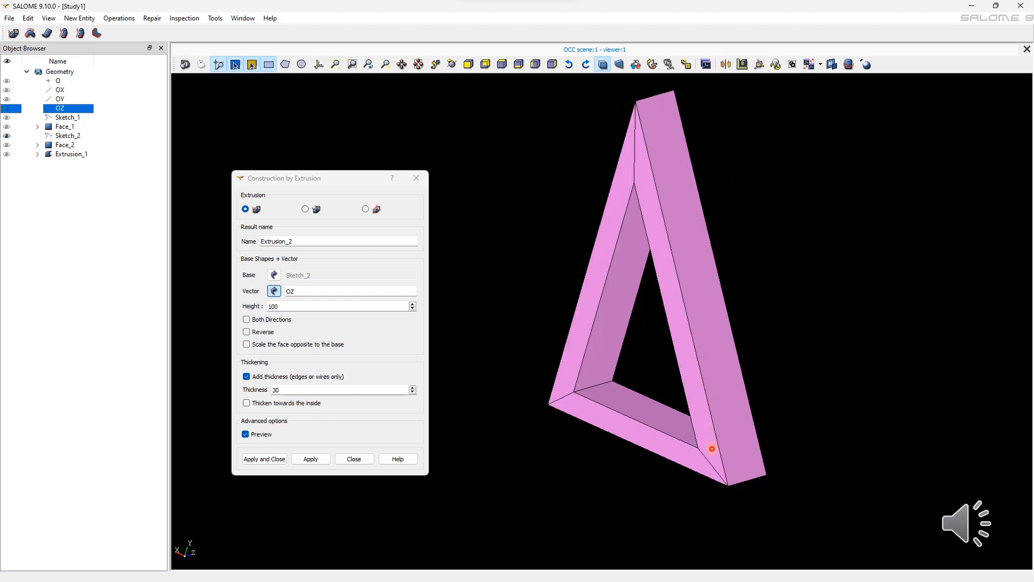
left_click(285, 403)
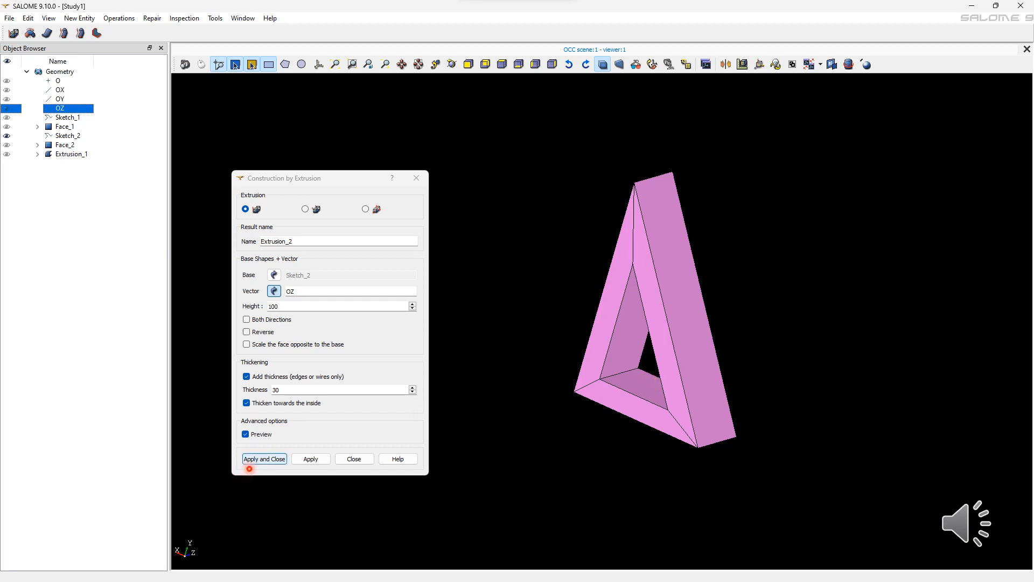
left_click(250, 464)
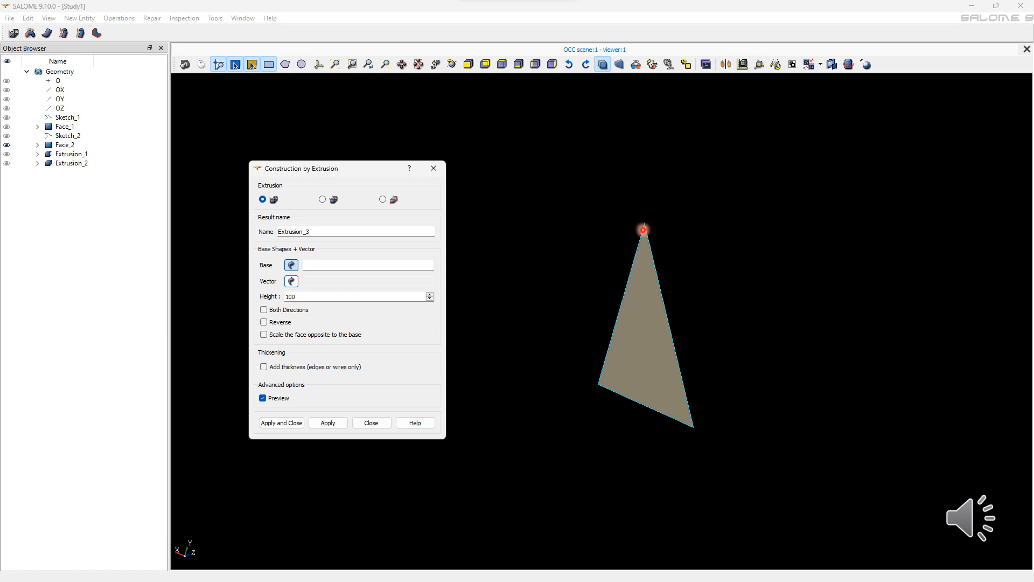
Extrude the triangular Face_2 along OZ by 100 in the reversed direction.
left_click(643, 293)
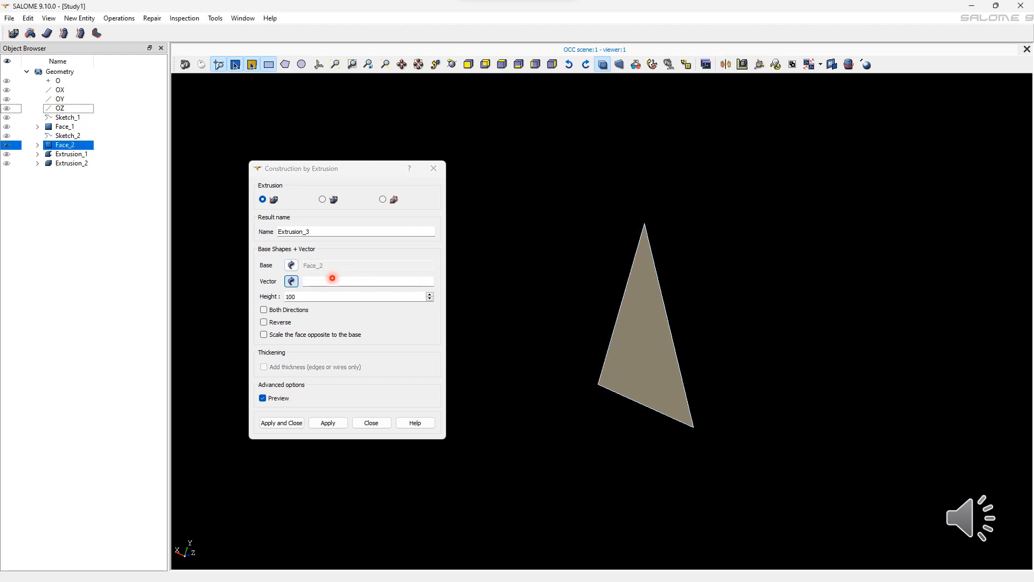
left_click(70, 109)
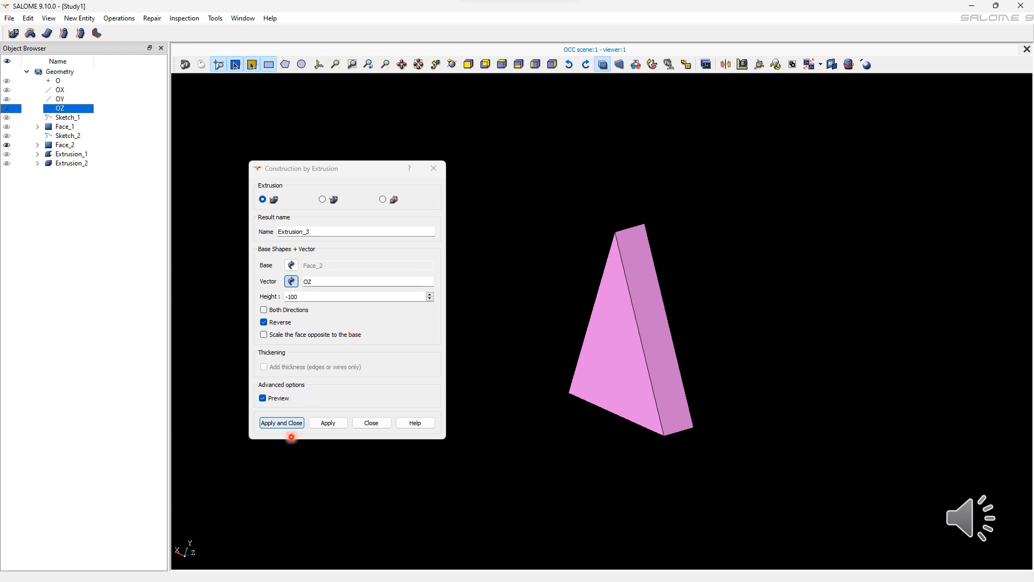
left_click(281, 423)
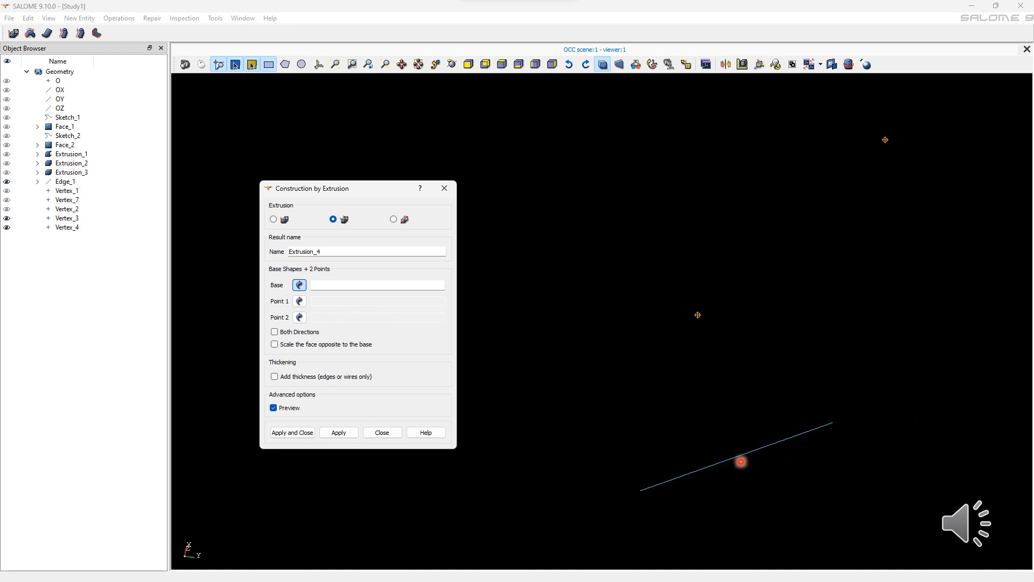
Extrude Edge_1 into a face using two points, from the edge's lower end vertex to Vertex_4.
left_click(741, 464)
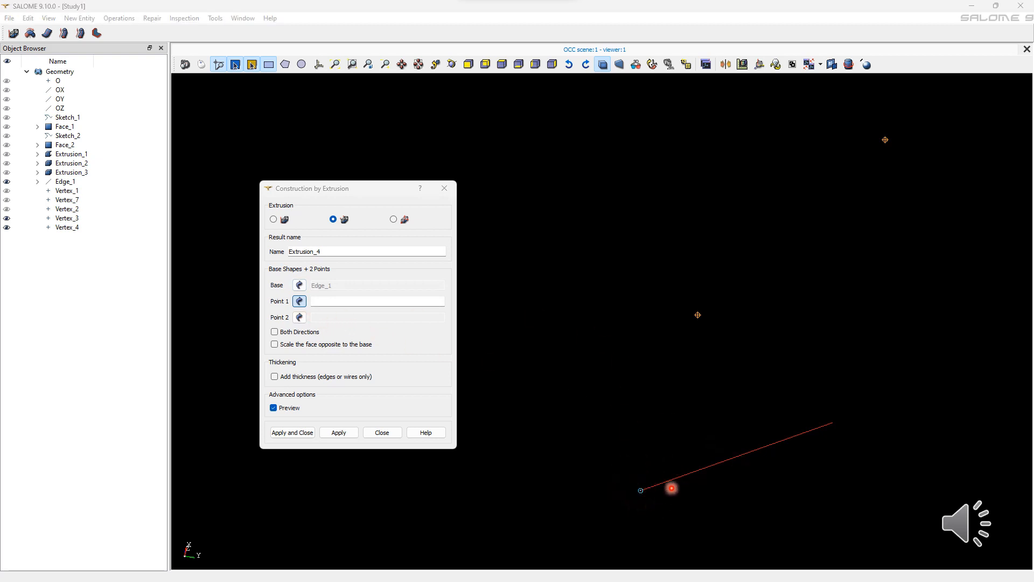
left_click(638, 479)
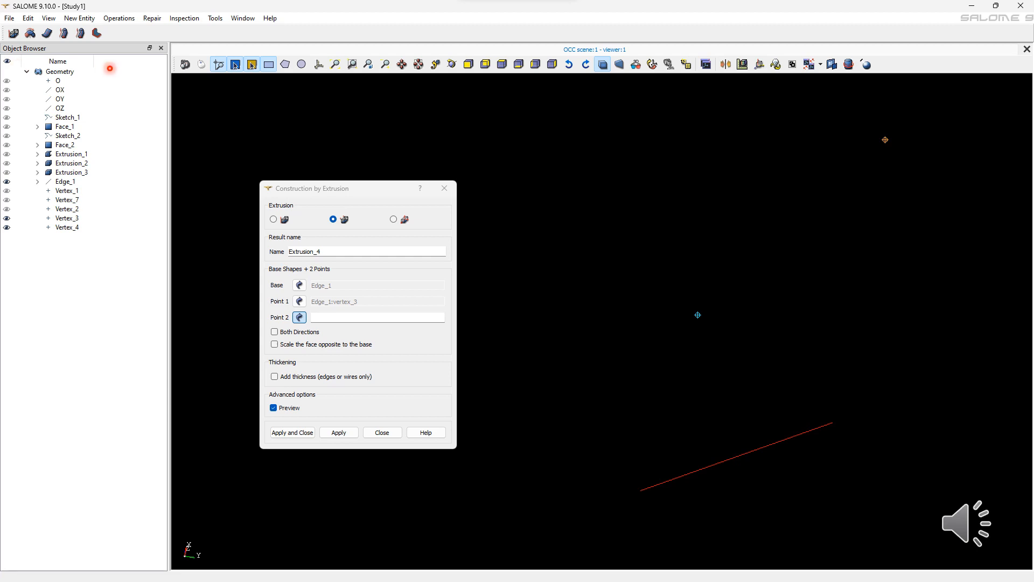
left_click(698, 314)
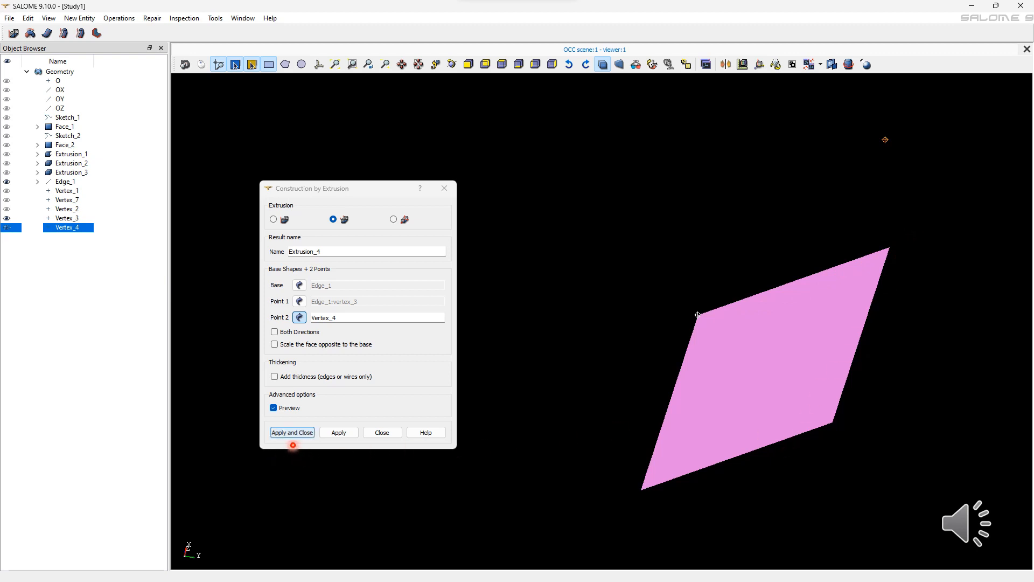
left_click(292, 436)
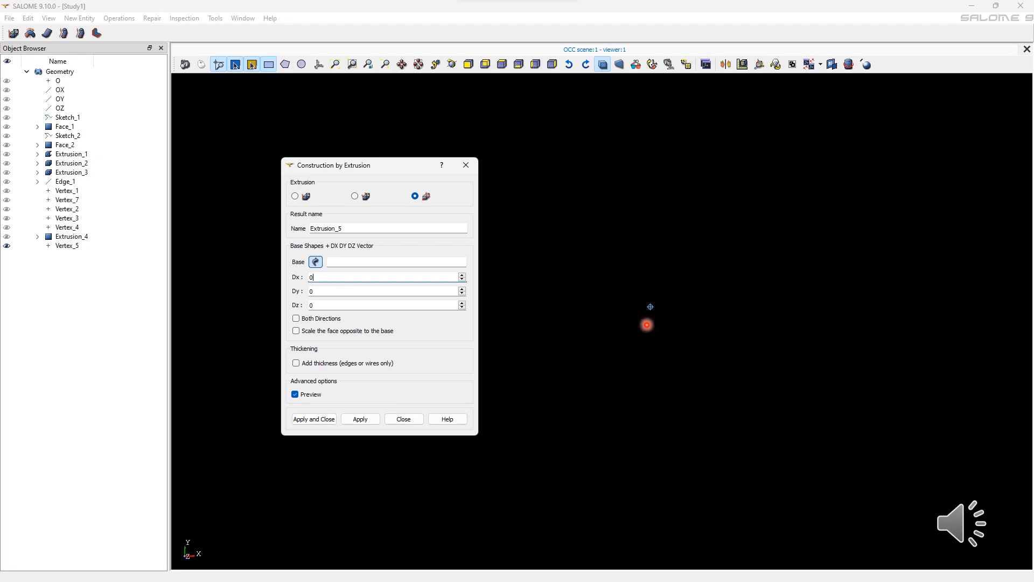
Extrude Vertex_5 into a line with a Dx of 60, Dy and Dz of 0, in both directions.
left_click(642, 321)
double_click(333, 280)
type("6")
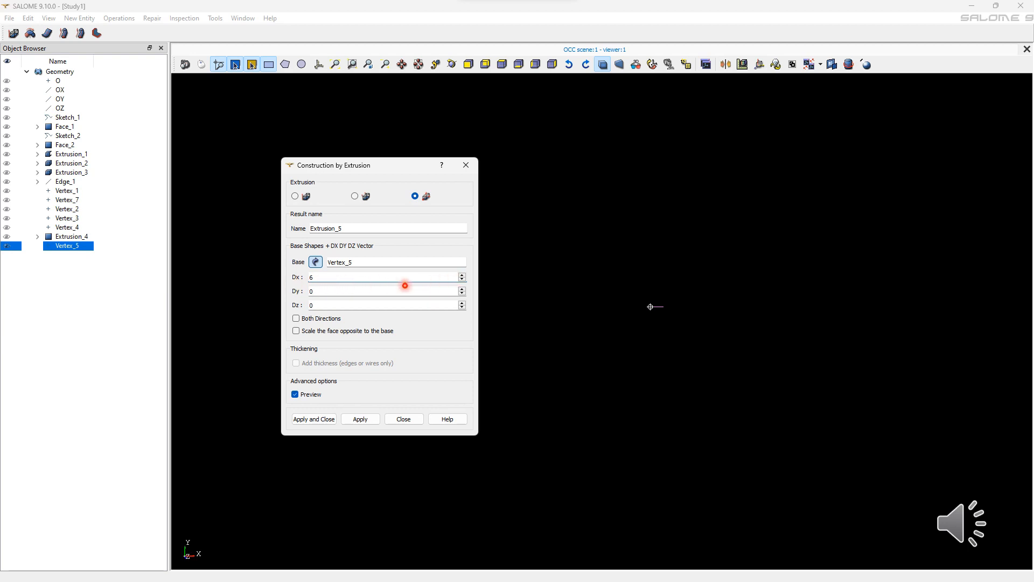
type("0")
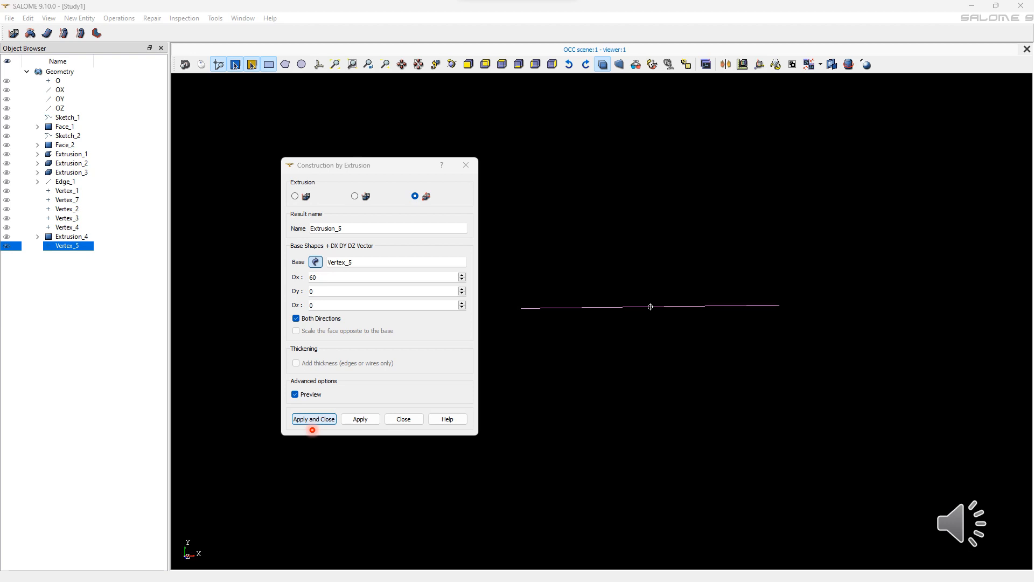
left_click(312, 424)
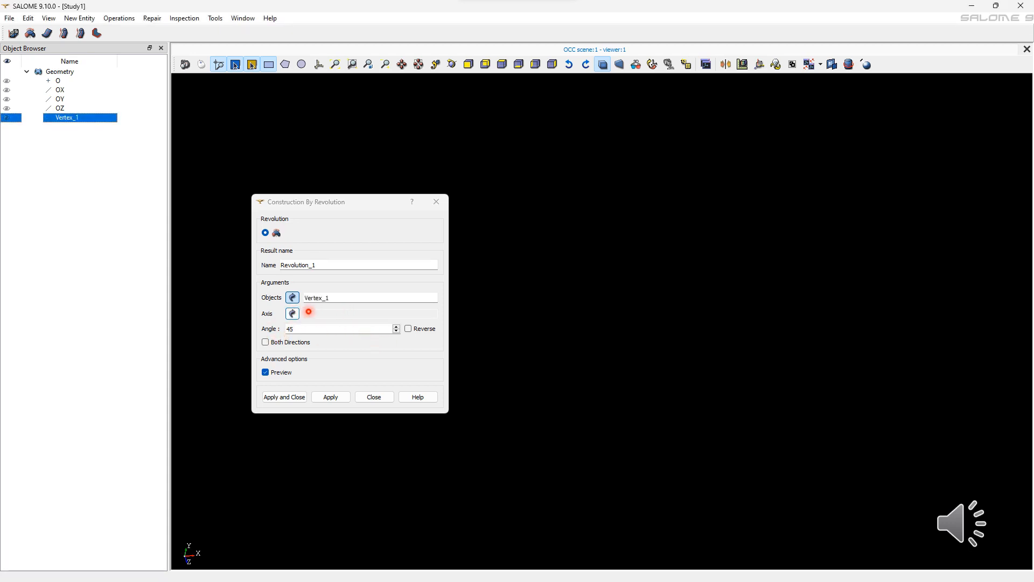
Revolve Vertex_1 about the OY axis by 360 degrees to create a circle.
left_click(292, 313)
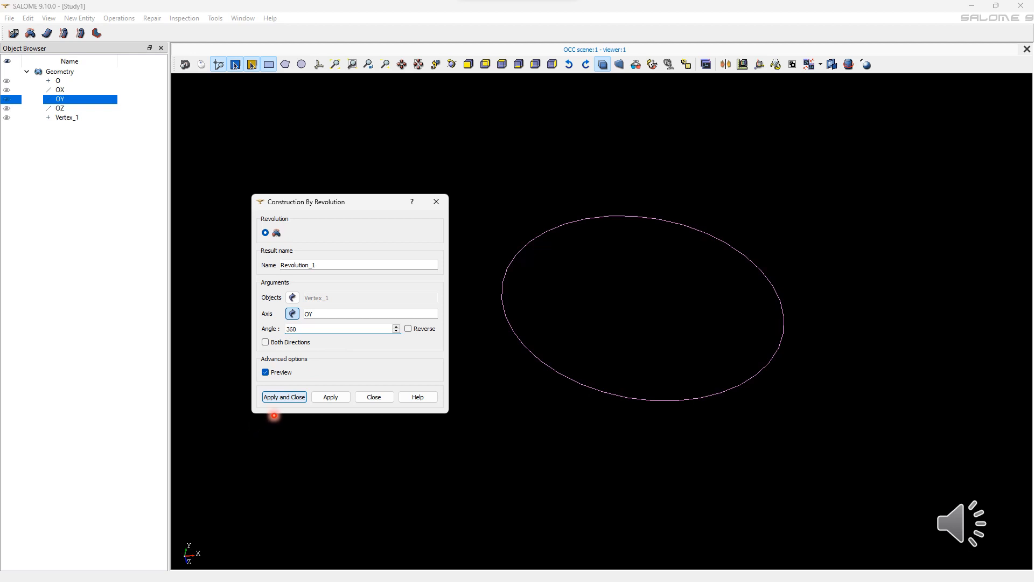
key("Return")
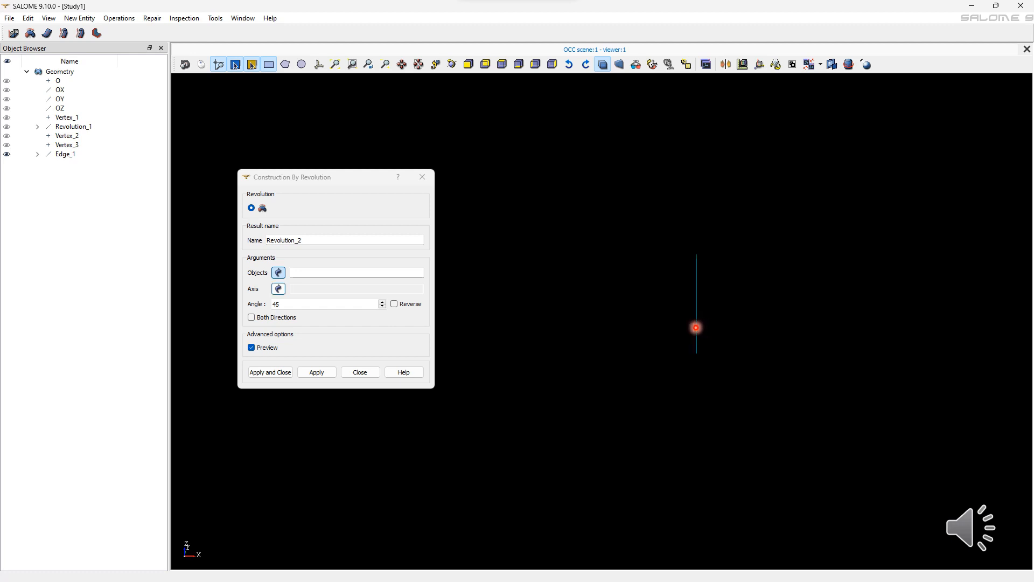
Revolve Edge_1 about the OY axis by 45 degrees in both directions to create a sector face.
left_click(696, 327)
left_click(292, 291)
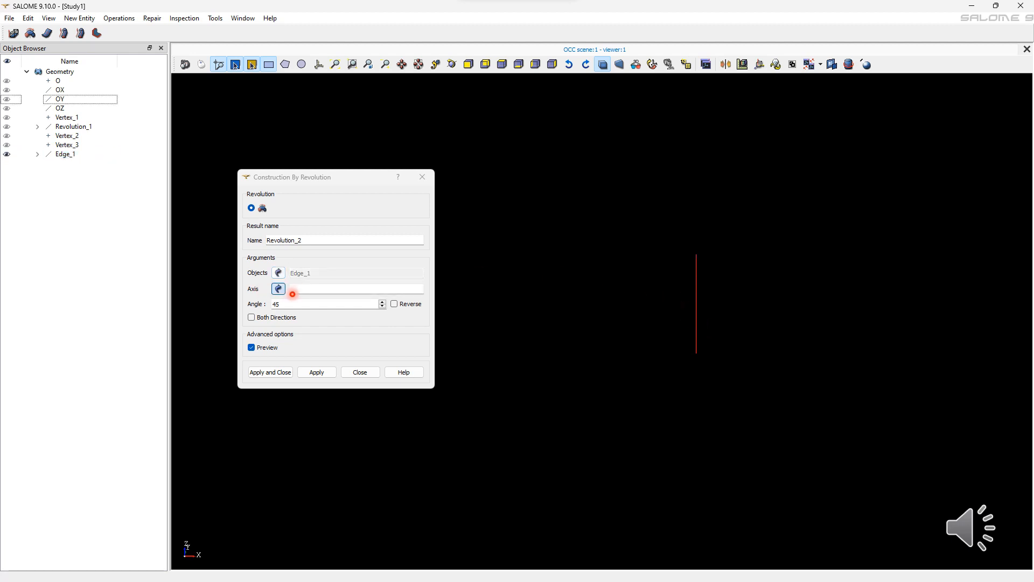
left_click(6, 100)
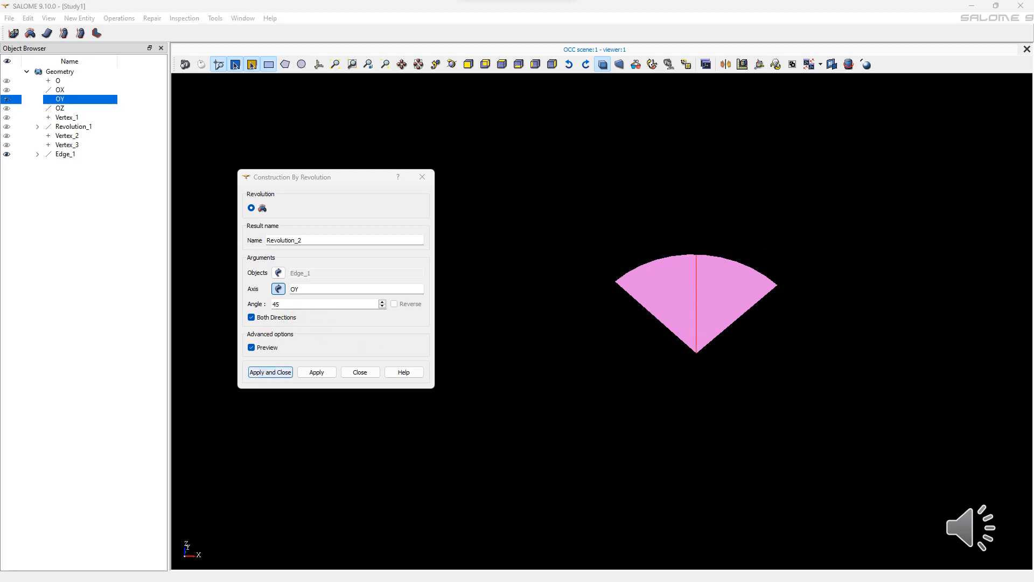
left_click(270, 373)
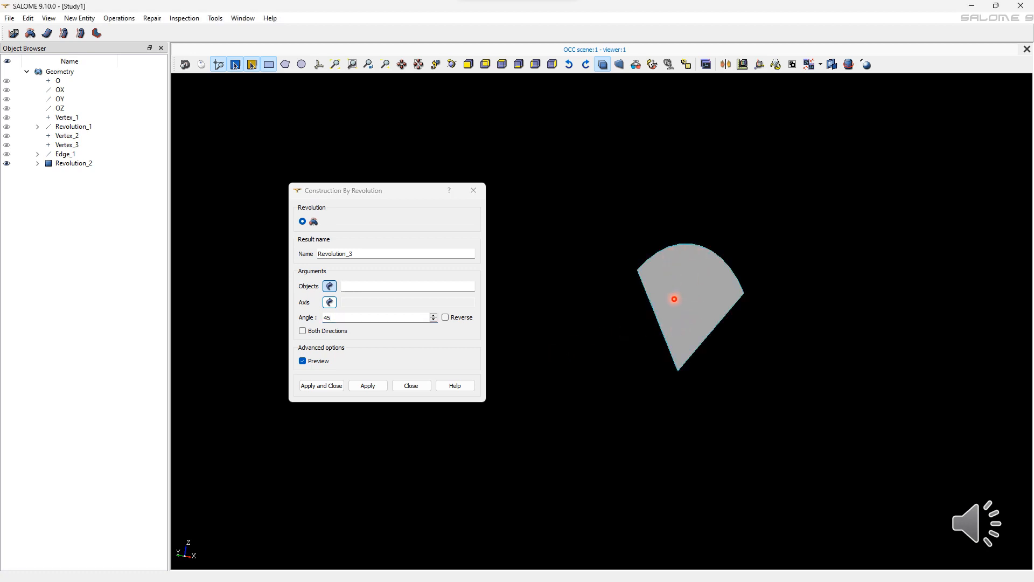
Set up a revolution of the Revolution_2 sector face about the OX axis, previewing the reversed direction and restoring the forward one.
left_click(674, 299)
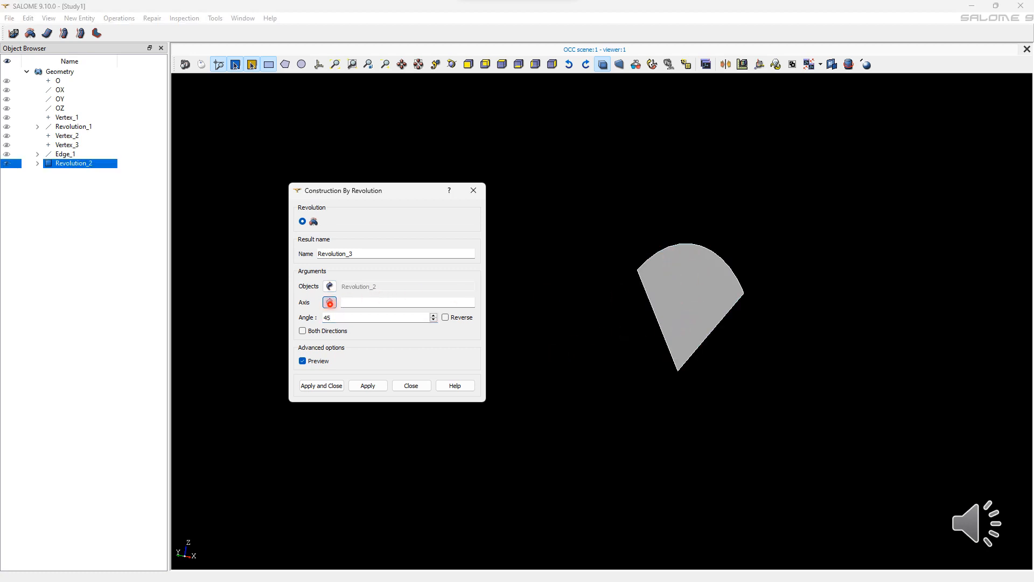
left_click(737, 300)
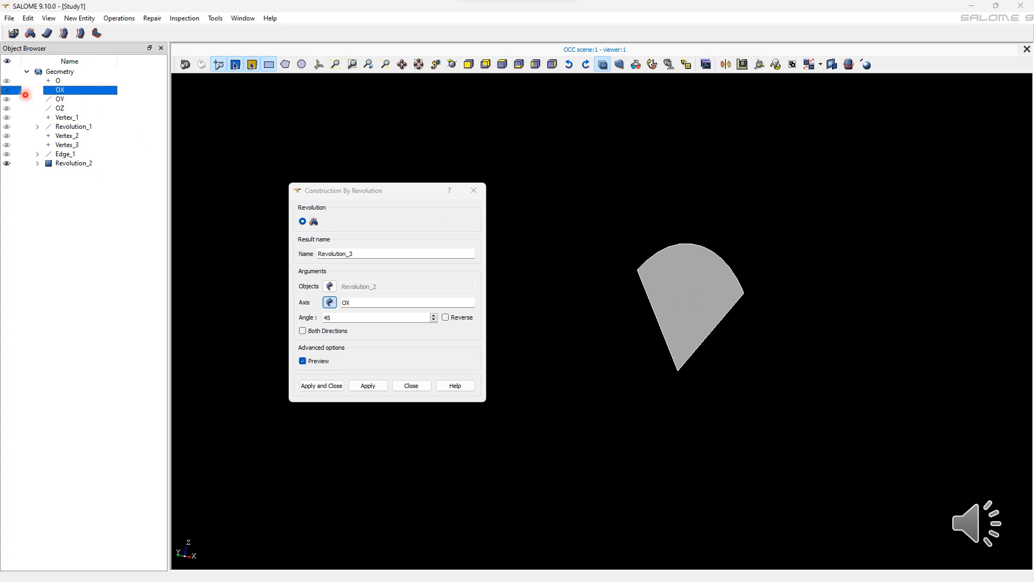
left_click(95, 95)
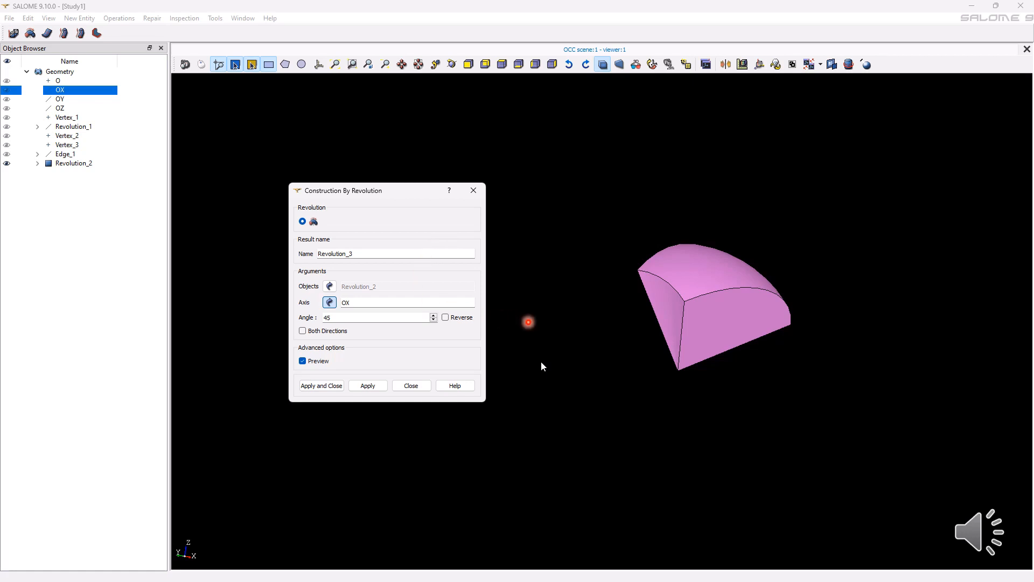
left_click(446, 318)
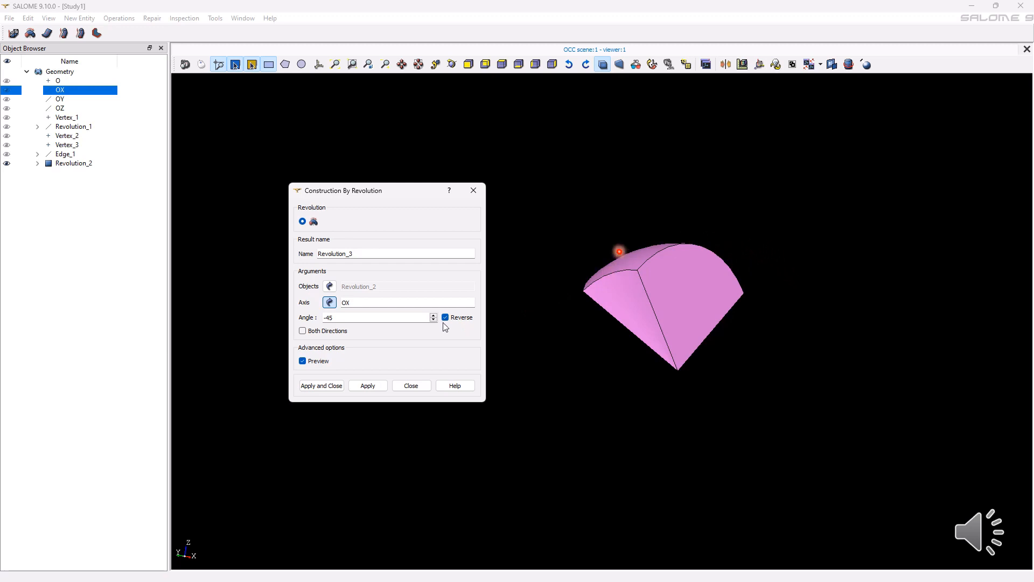
left_click(446, 317)
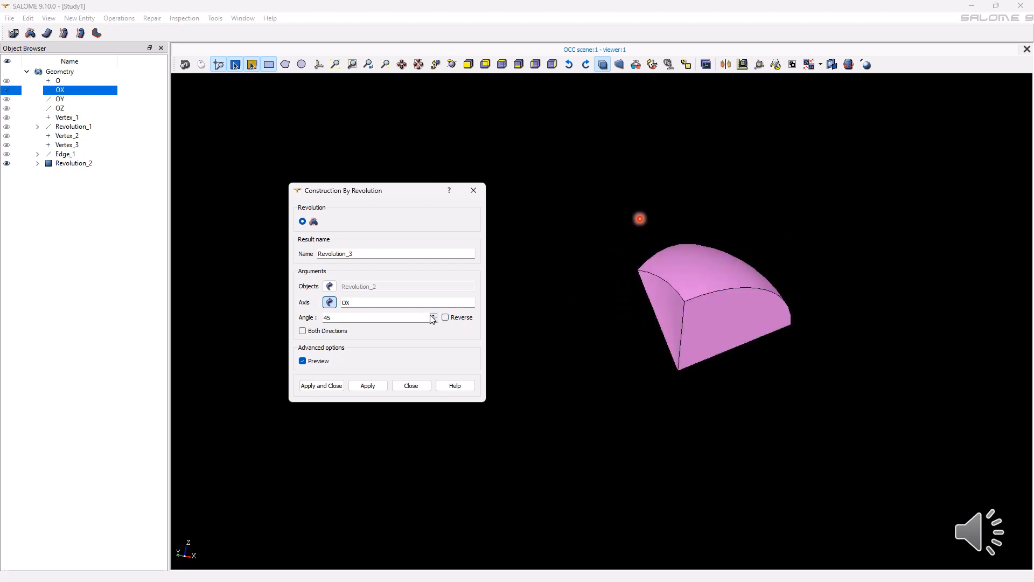
Raise the revolution angle of the sector face to 360 degrees and create the solid.
left_click(433, 315)
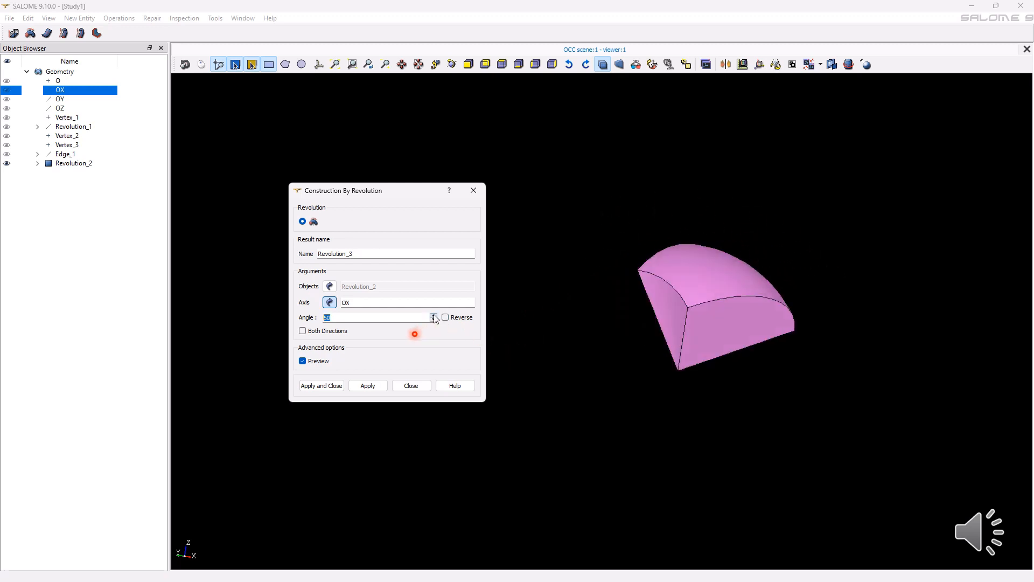
left_click(434, 316)
left_click(433, 316)
left_click(433, 316)
left_click(434, 316)
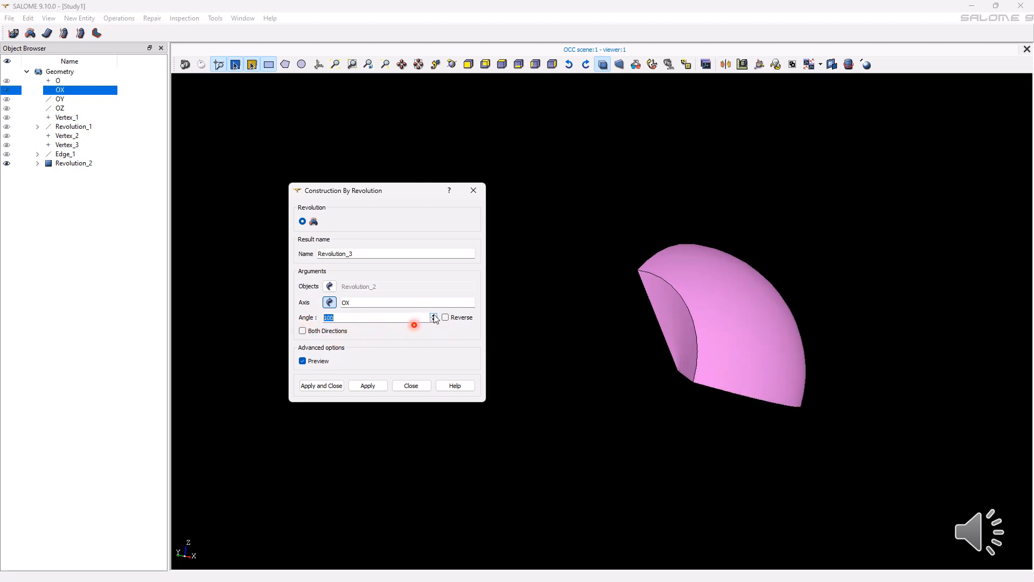
left_click(434, 316)
left_click(434, 316)
left_click(434, 316)
left_click(434, 315)
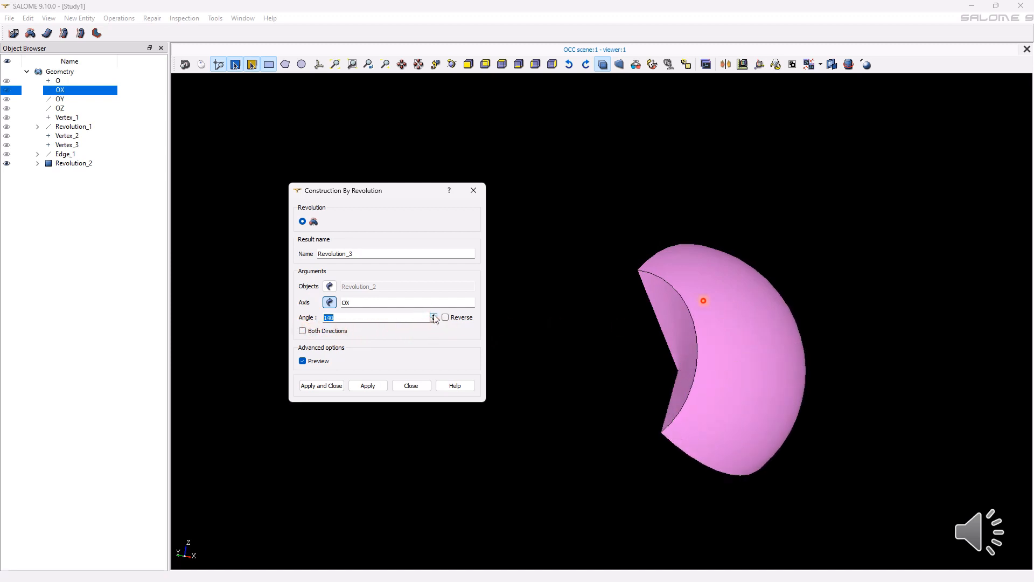
left_click(433, 316)
left_click(434, 315)
left_click(433, 316)
left_click(433, 316)
left_click(434, 315)
left_click(433, 316)
left_click(434, 316)
left_click(434, 315)
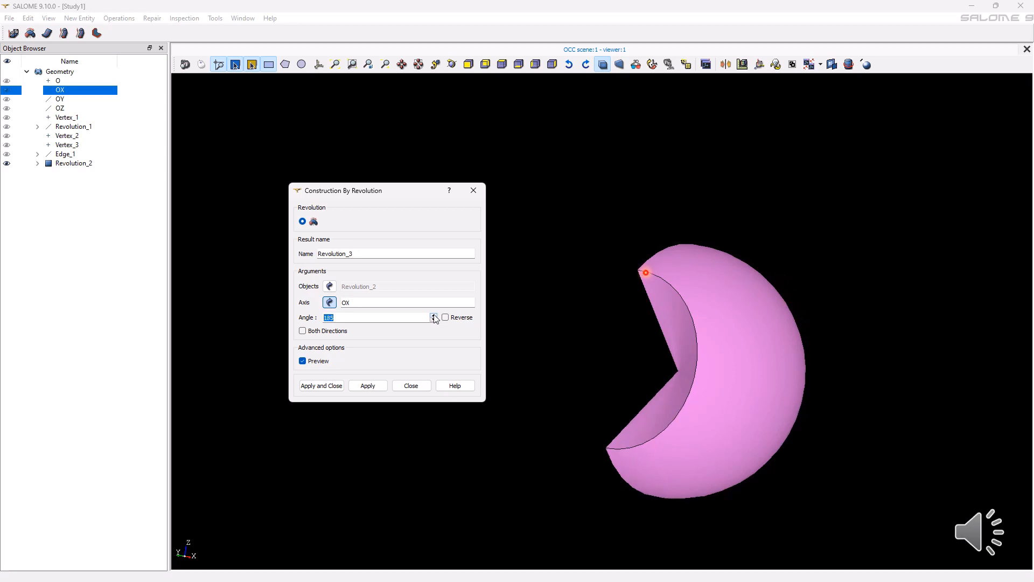
left_click(434, 315)
left_click(433, 315)
left_click(434, 315)
left_click(433, 315)
left_click(434, 315)
left_click(434, 316)
left_click(434, 316)
left_click(434, 315)
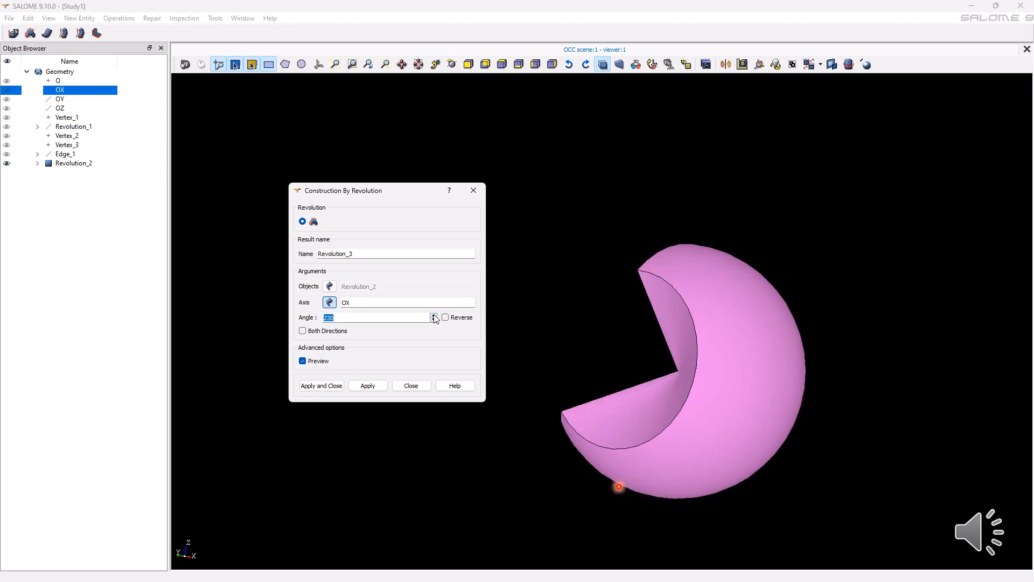
left_click(433, 316)
left_click(434, 315)
left_click(433, 316)
left_click(433, 315)
left_click(434, 316)
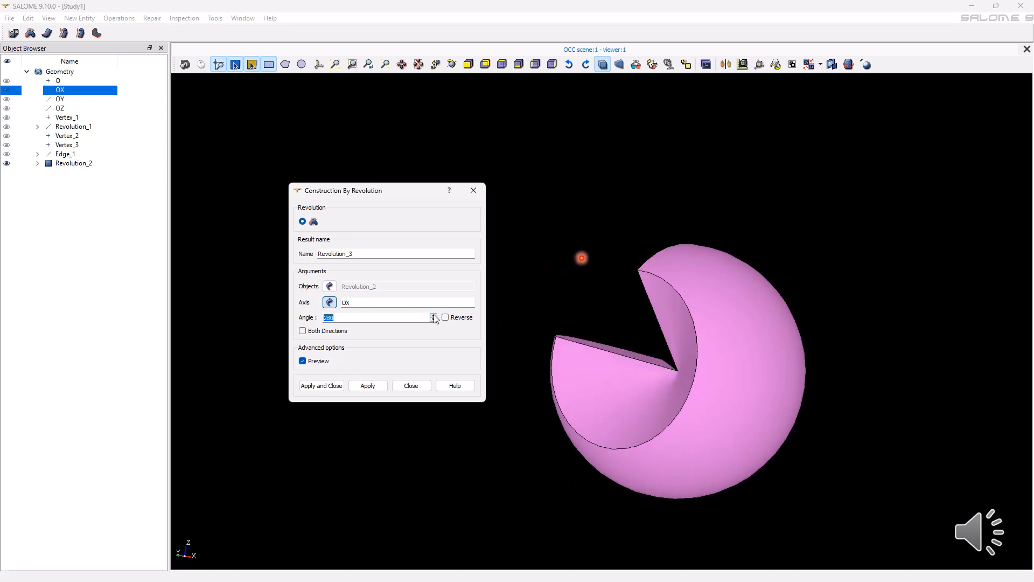
left_click(433, 316)
left_click(434, 316)
left_click(434, 316)
left_click(433, 315)
left_click(434, 316)
left_click(433, 315)
left_click(434, 315)
left_click(434, 316)
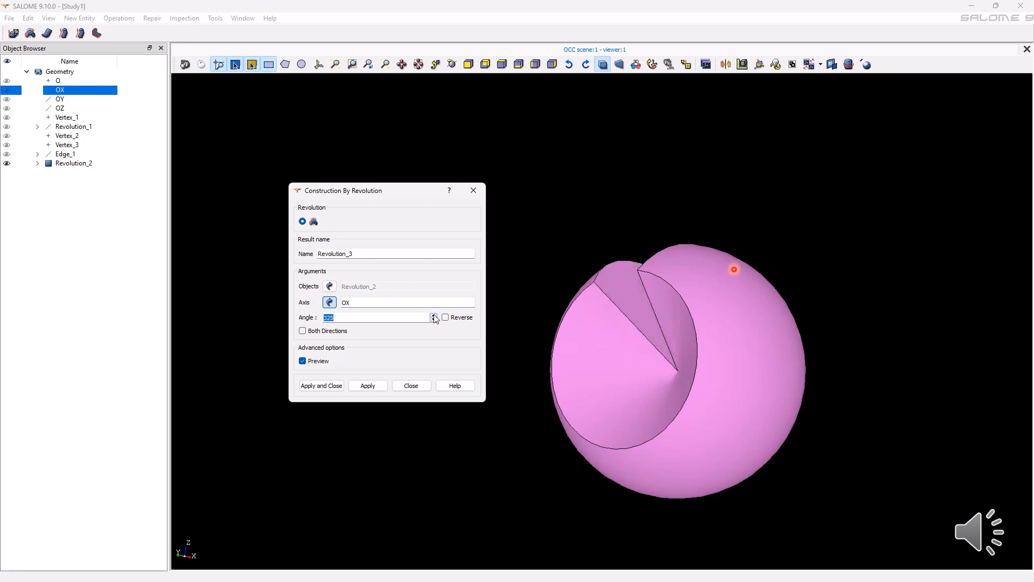
left_click(434, 316)
left_click(434, 316)
left_click(433, 315)
left_click(434, 315)
left_click(434, 316)
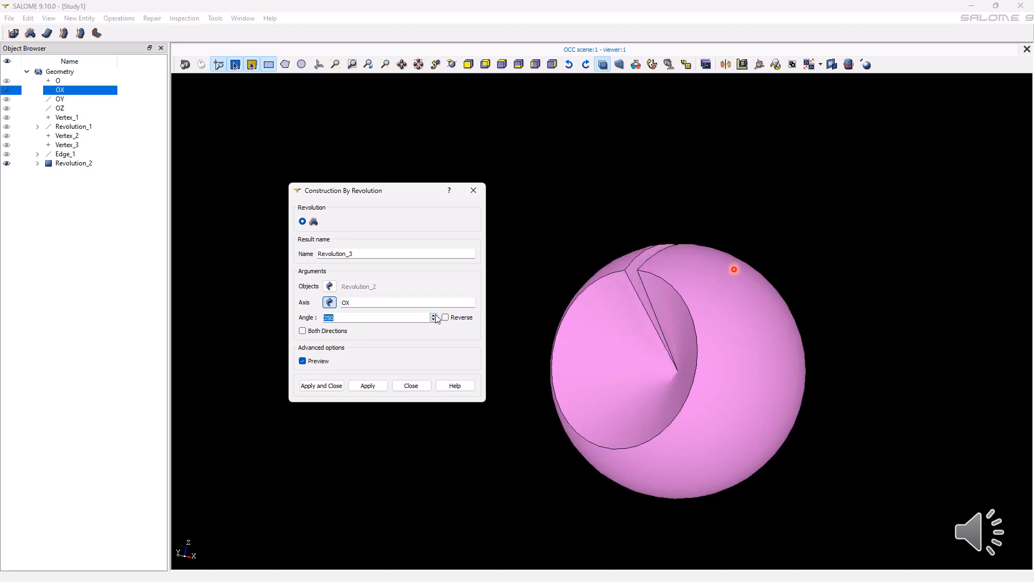
left_click(434, 316)
left_click(433, 316)
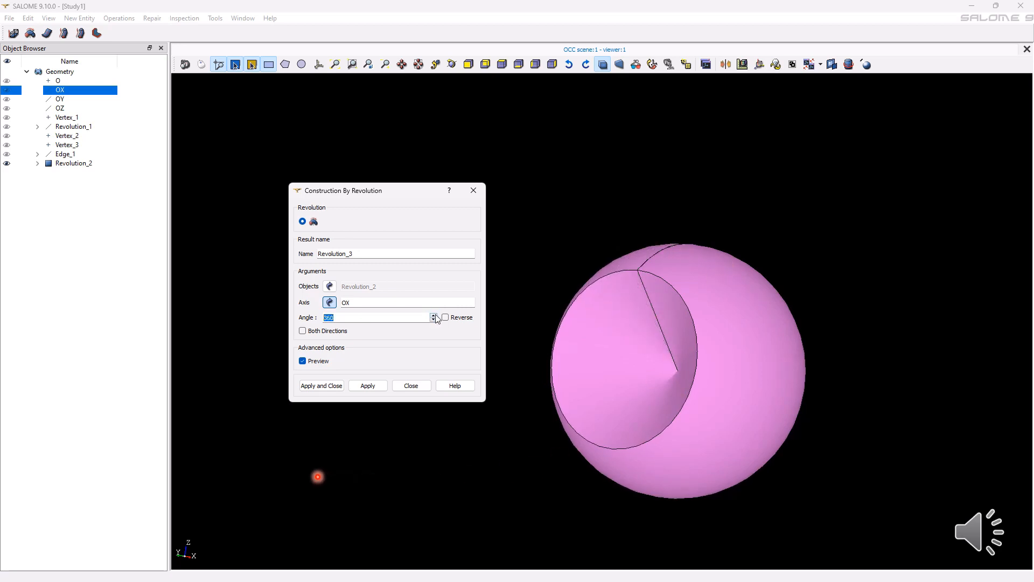
left_click(316, 387)
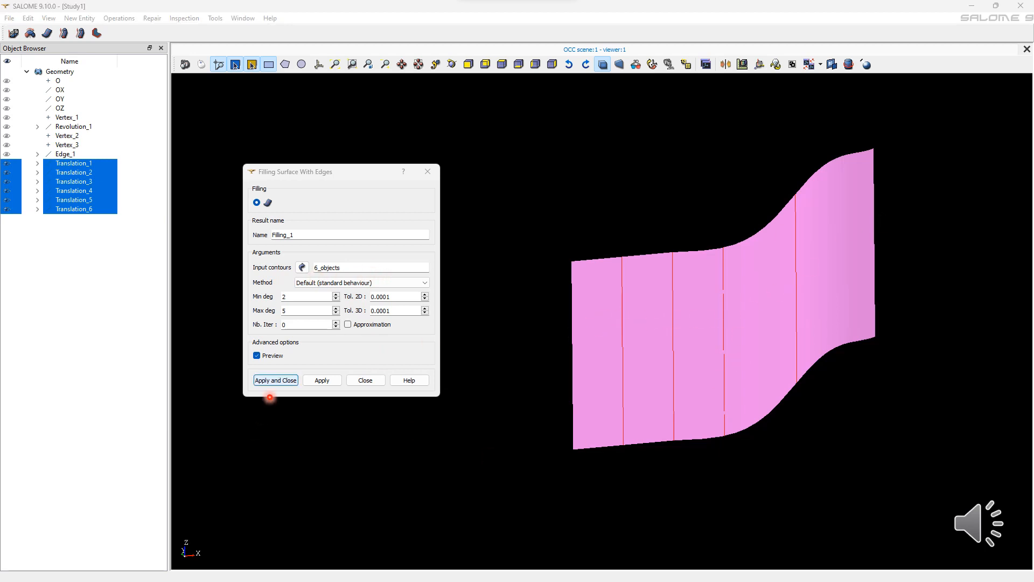
Create a filling surface through the six translated edges with the default method, degrees 2 to 5 and 0.0001 tolerances.
left_click(270, 383)
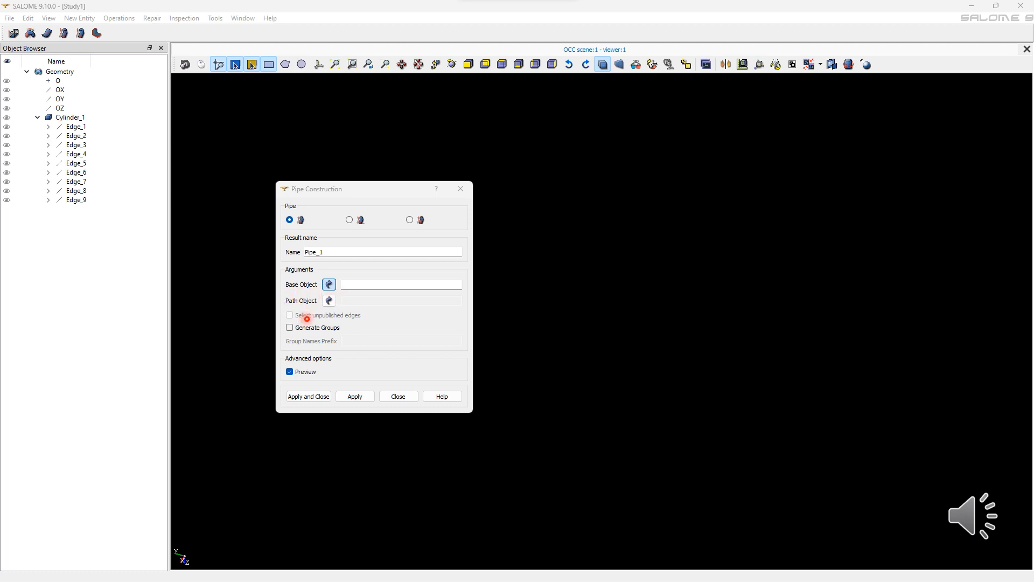
Create a pipe from base Edge_4 along path Edge_9, generating groups with the name prefix "pipe".
left_click(76, 154)
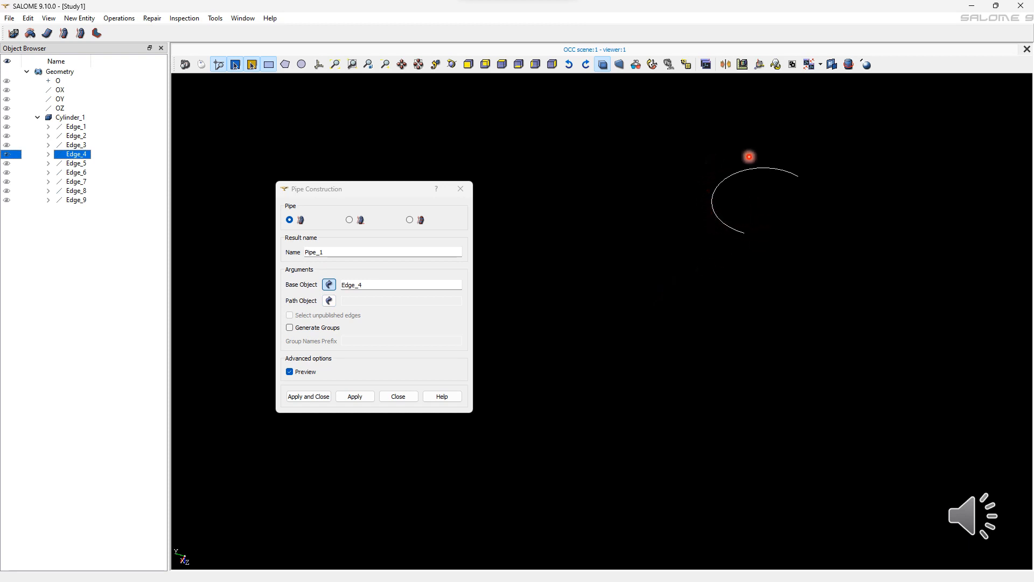
left_click(329, 300)
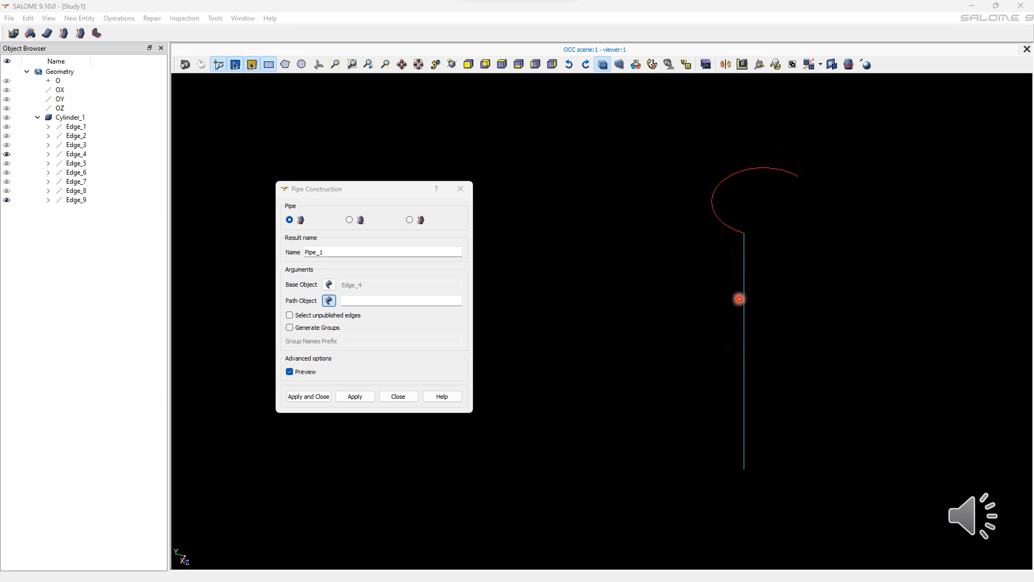
left_click(744, 458)
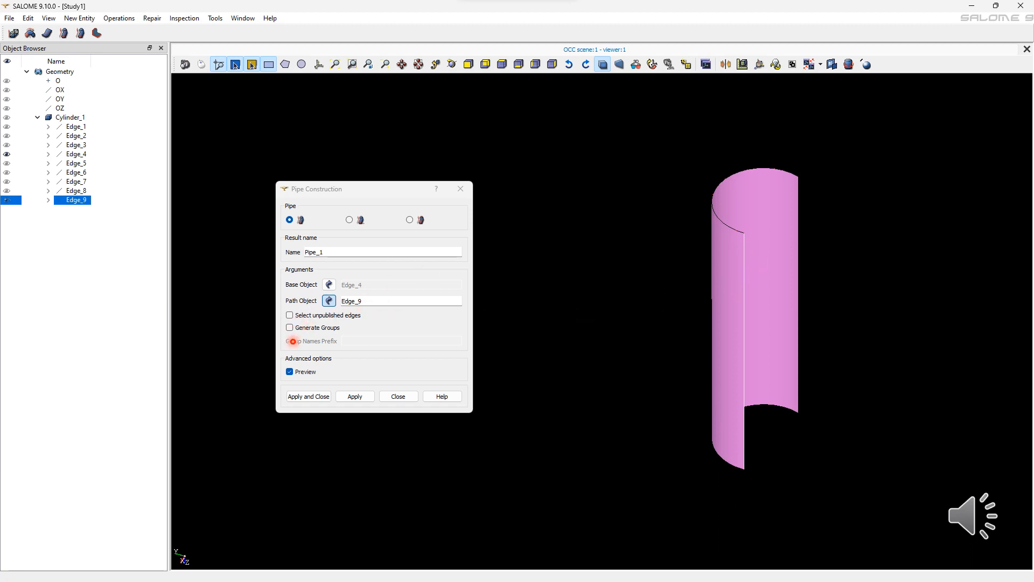
left_click(332, 330)
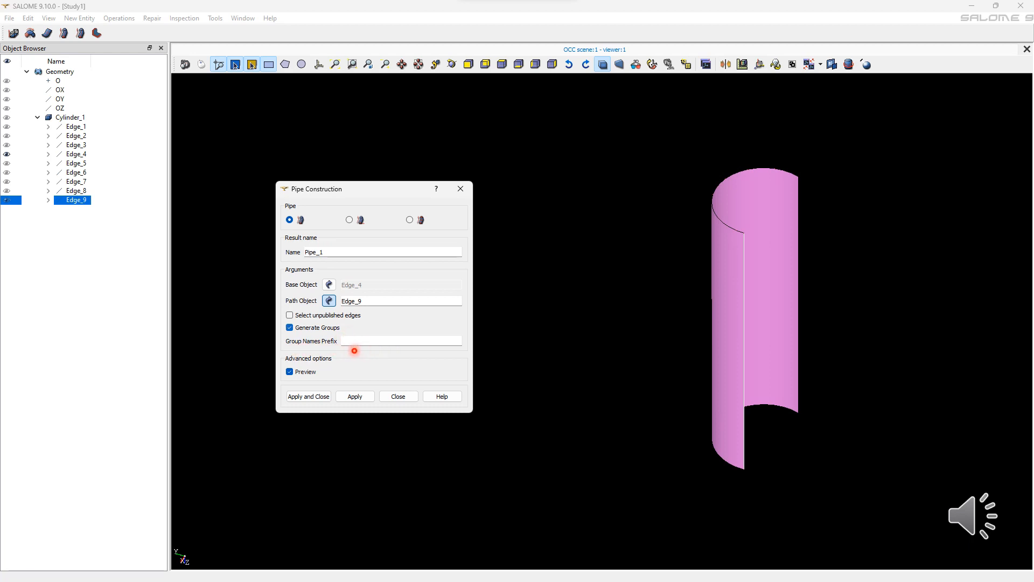
left_click(358, 343)
type("pipe")
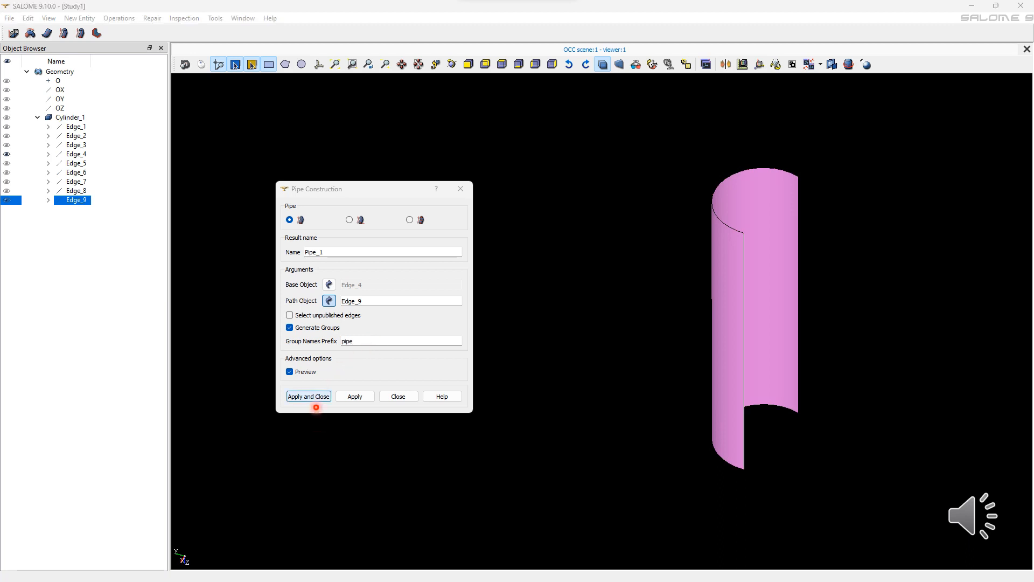
left_click(317, 402)
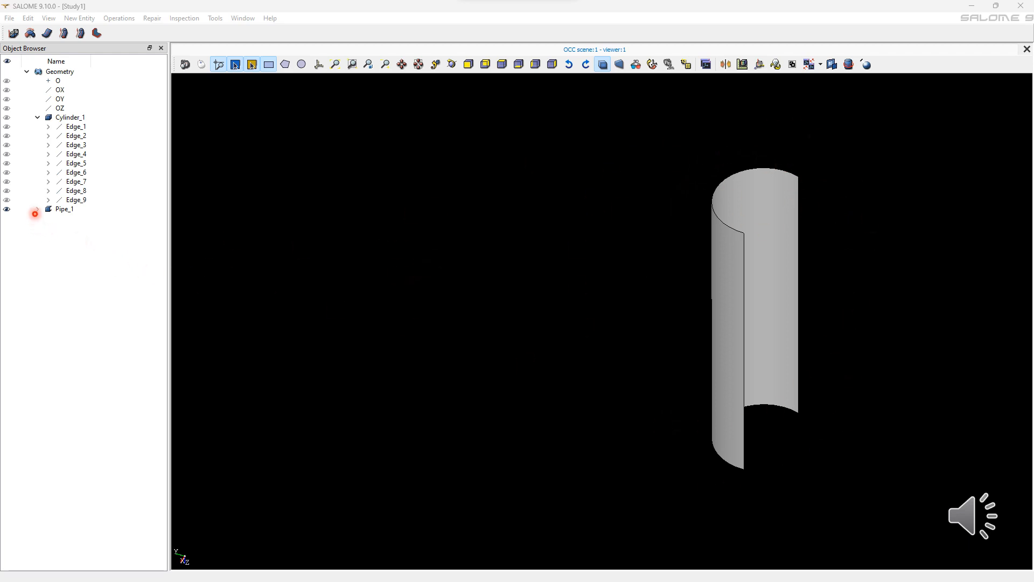
Expand Pipe_1 and display its pipe_Down, pipe_Up, pipe_Side1 and pipe_Side2 groups.
left_click(36, 211)
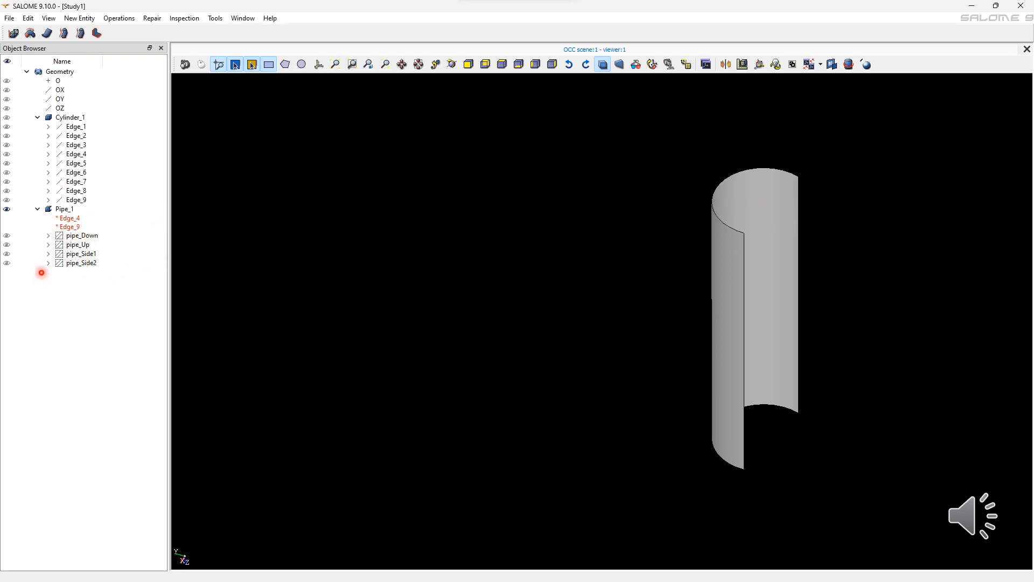
left_click(8, 236)
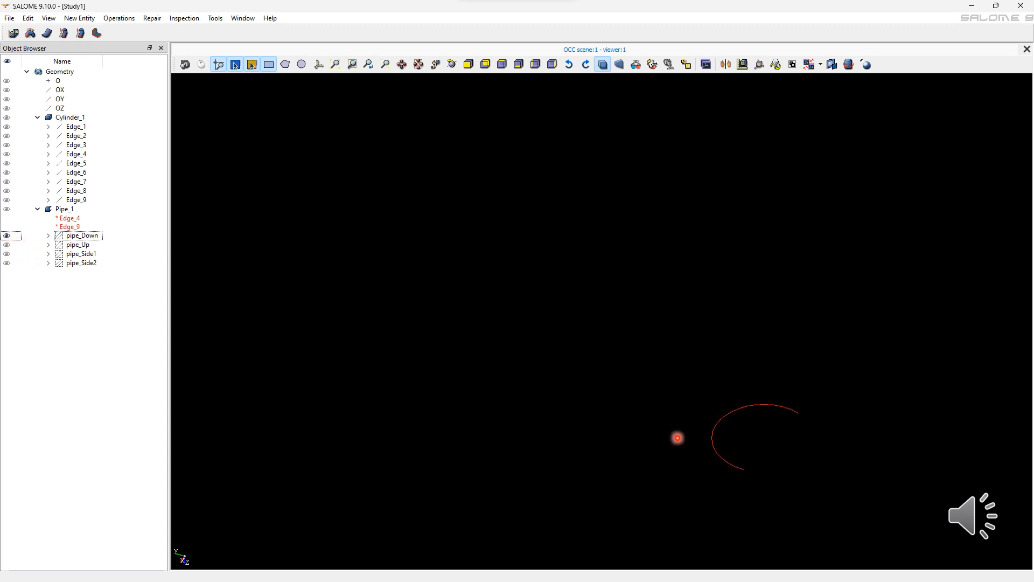
left_click(8, 244)
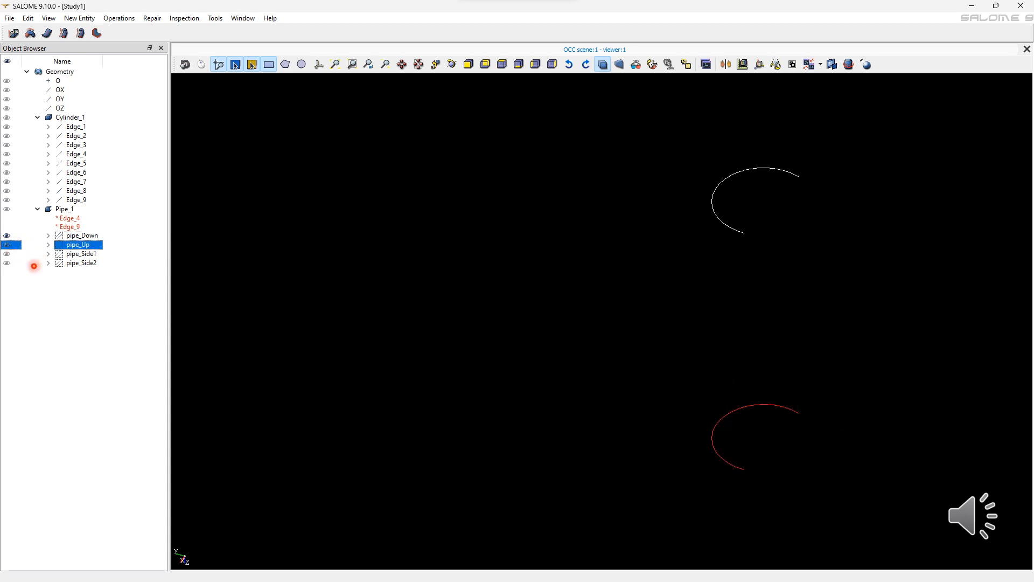
left_click(8, 254)
left_click(8, 263)
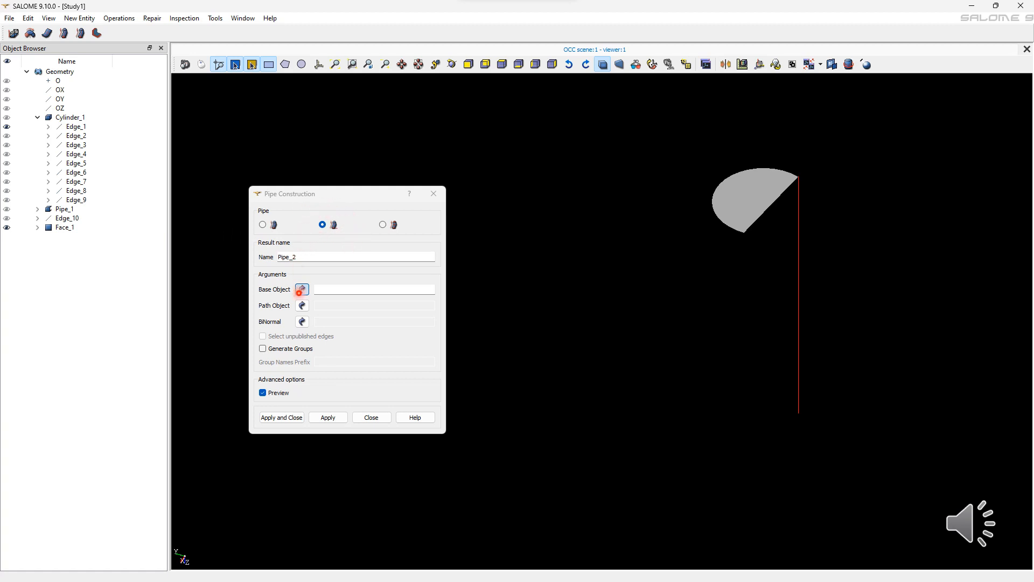
Create a binormal pipe with Face_1 as the base, Edge_1 as the path and OY as the binormal.
left_click(301, 293)
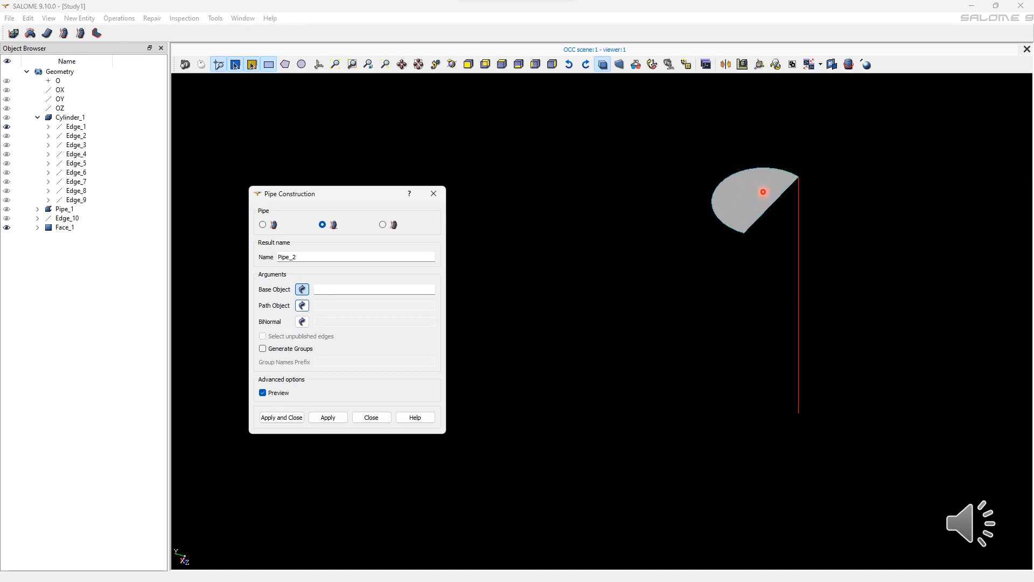
left_click(763, 192)
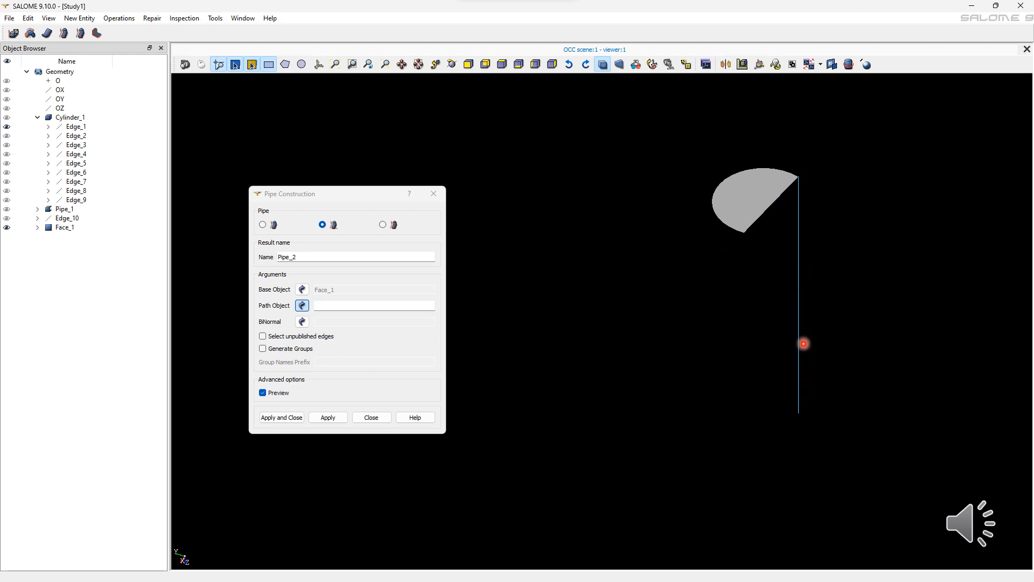
left_click(798, 351)
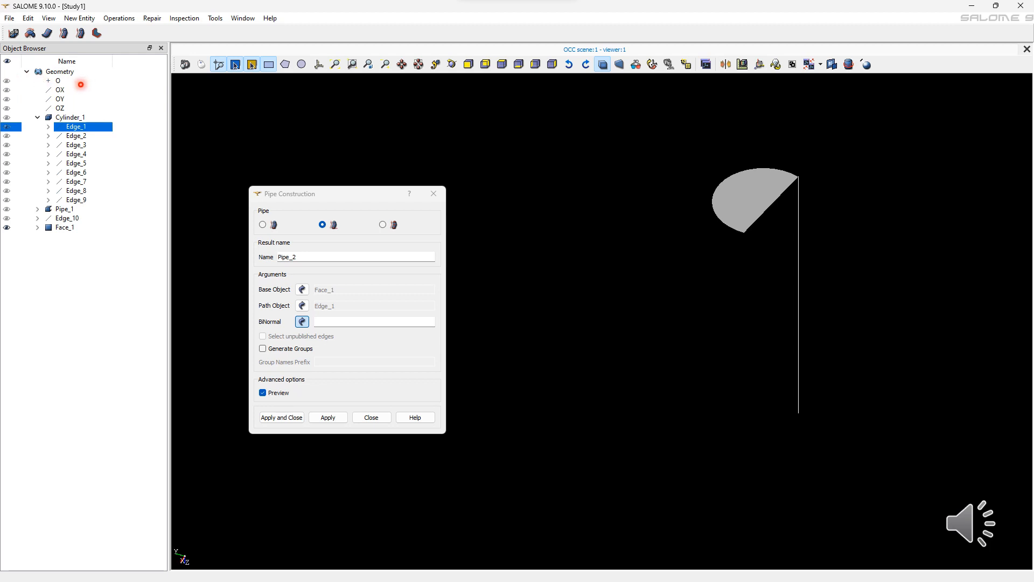
left_click(60, 99)
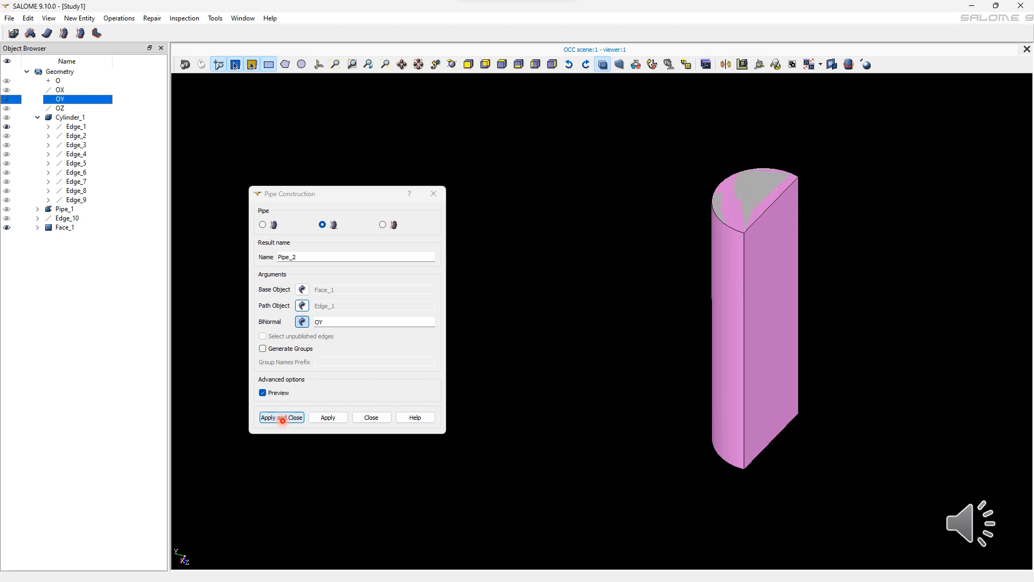
left_click(281, 418)
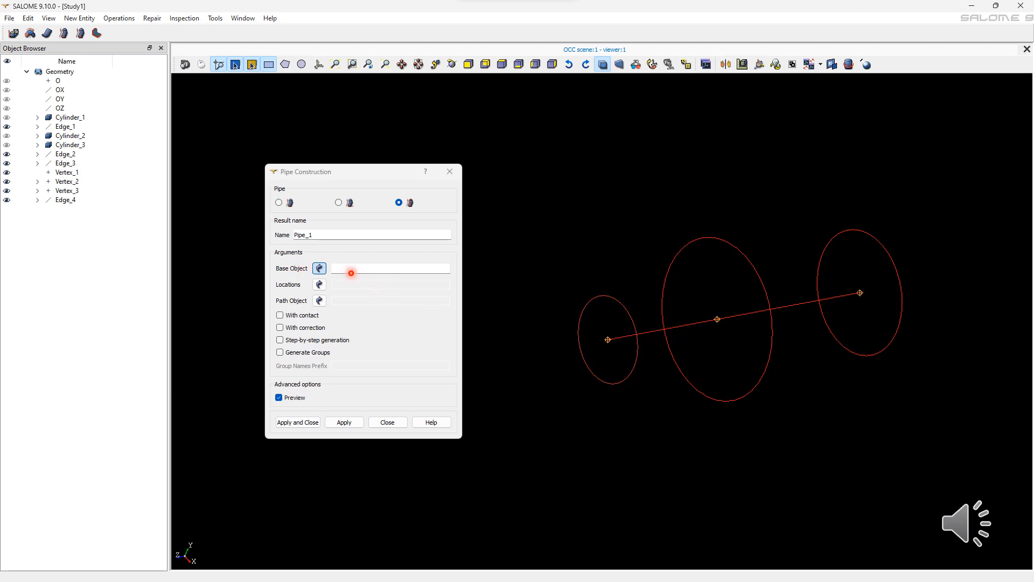
Set the three circular edges as the pipe's base objects and Vertex_1, Vertex_2 and Vertex_3 as their locations.
left_click(627, 318)
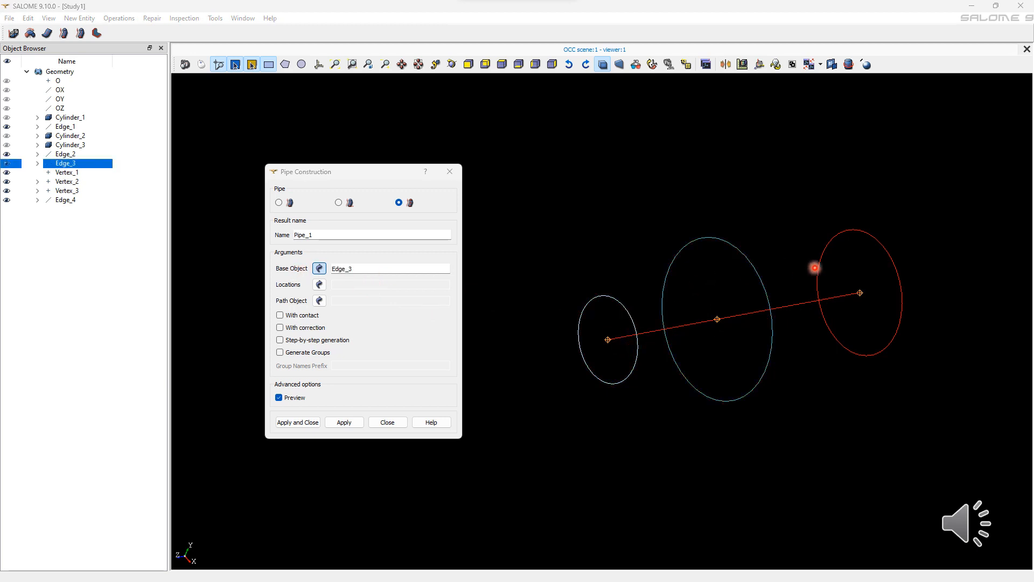
left_click(815, 267, "shift")
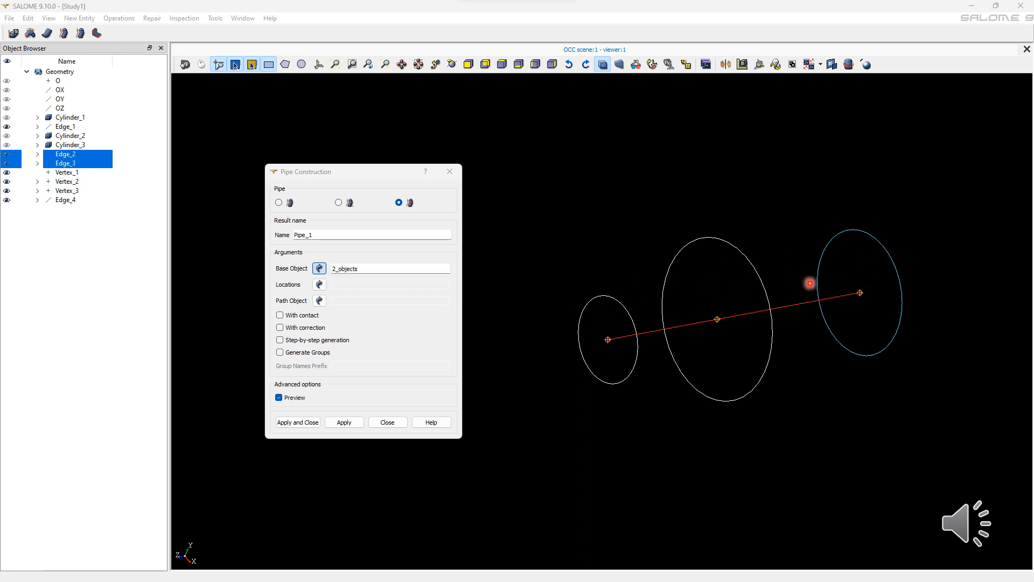
left_click(319, 284)
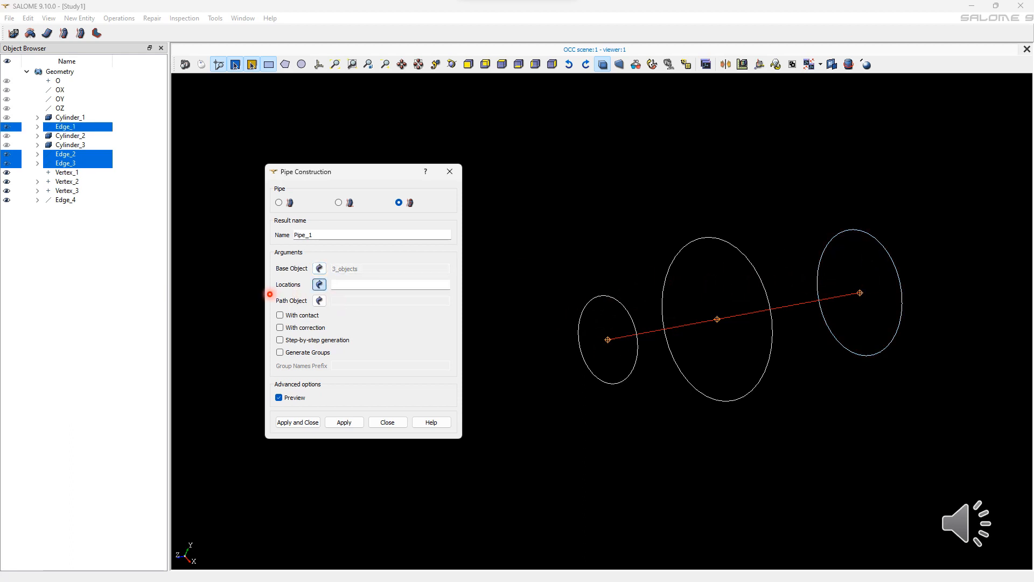
left_click(716, 322)
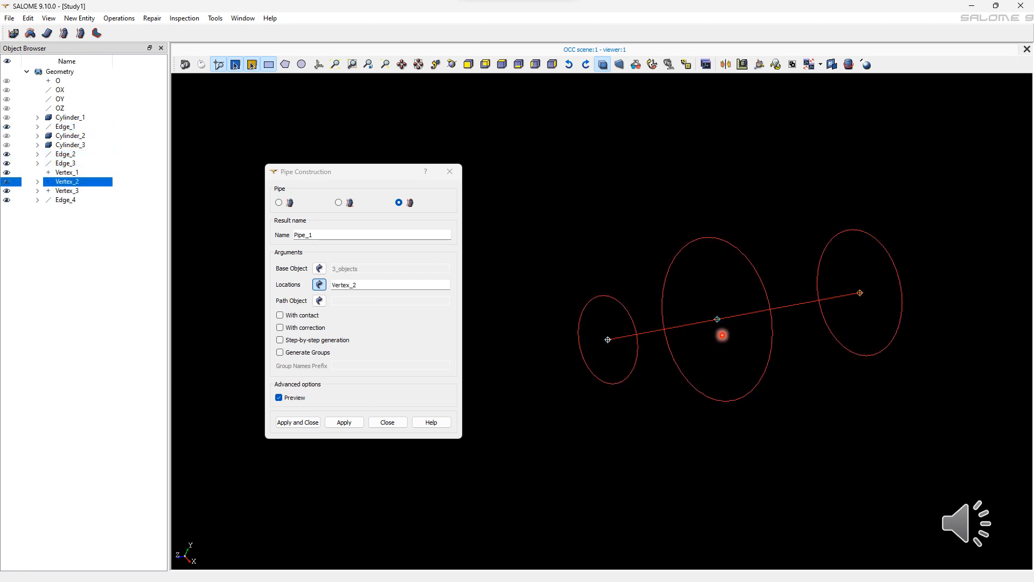
left_click(864, 312, "shift")
left_click(608, 340, "shift")
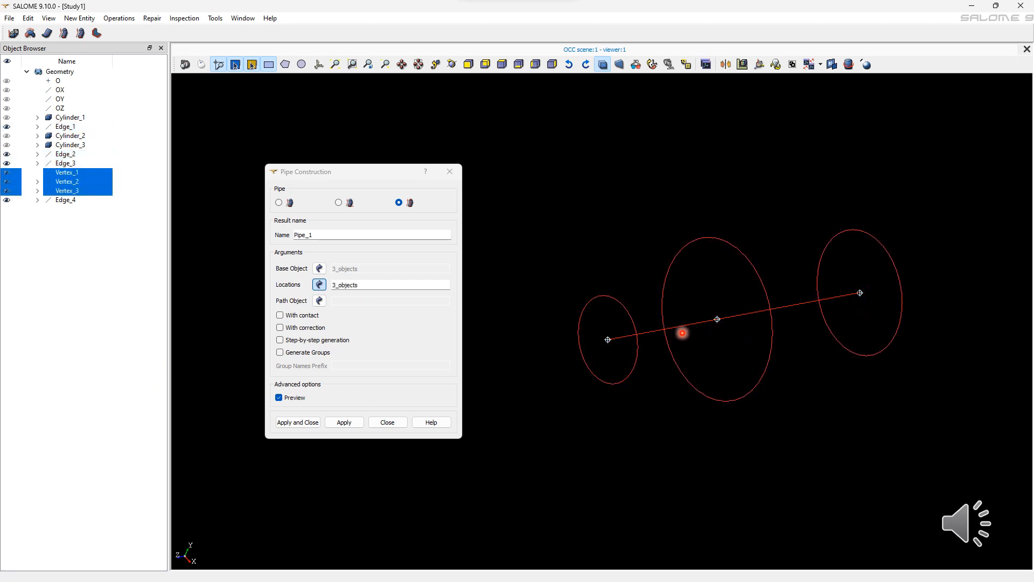
Use Edge_4 as the path, preview the pipe with correction, and create it with only the contact option enabled.
left_click(319, 305)
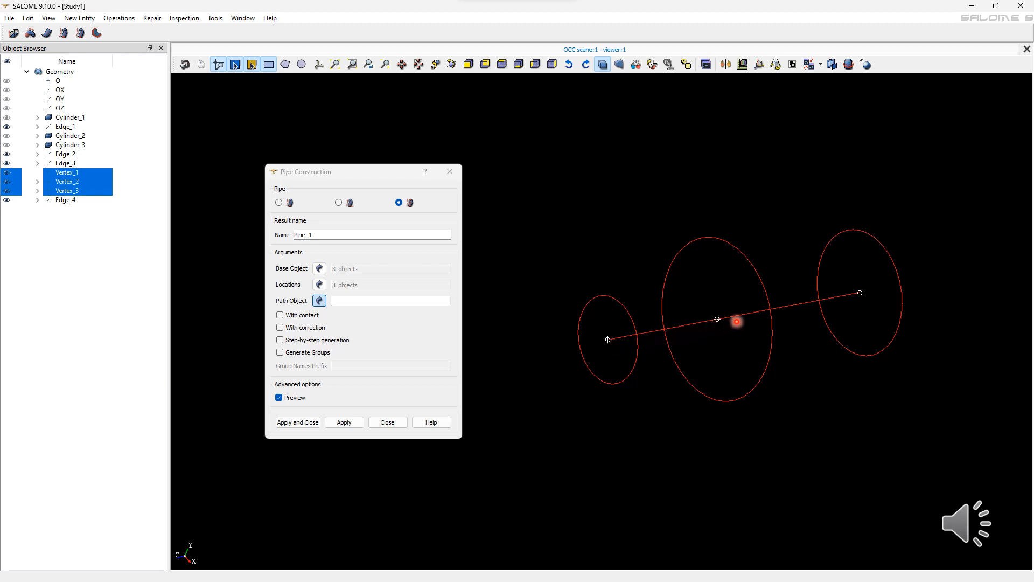
left_click(624, 334)
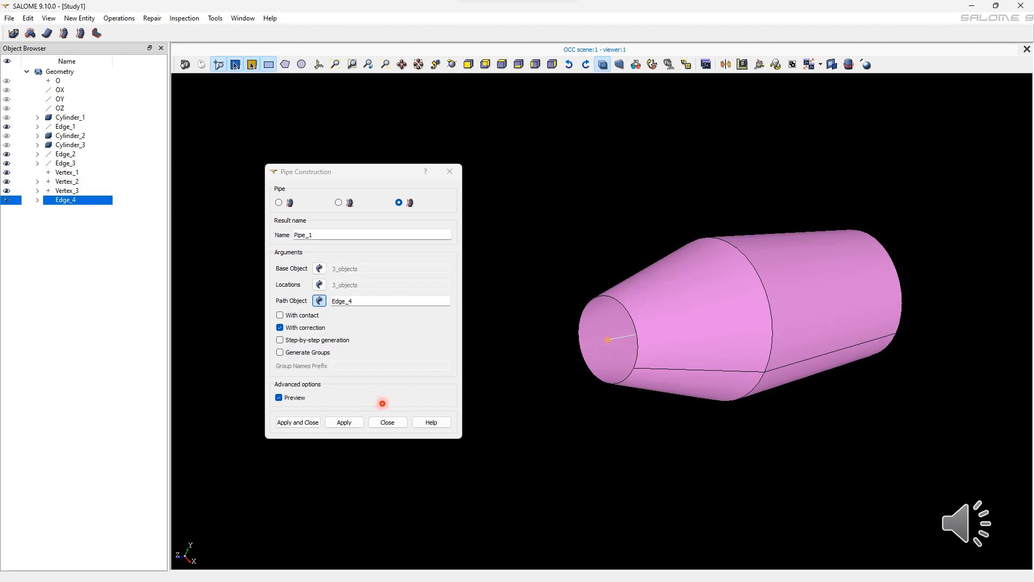
left_click(279, 328)
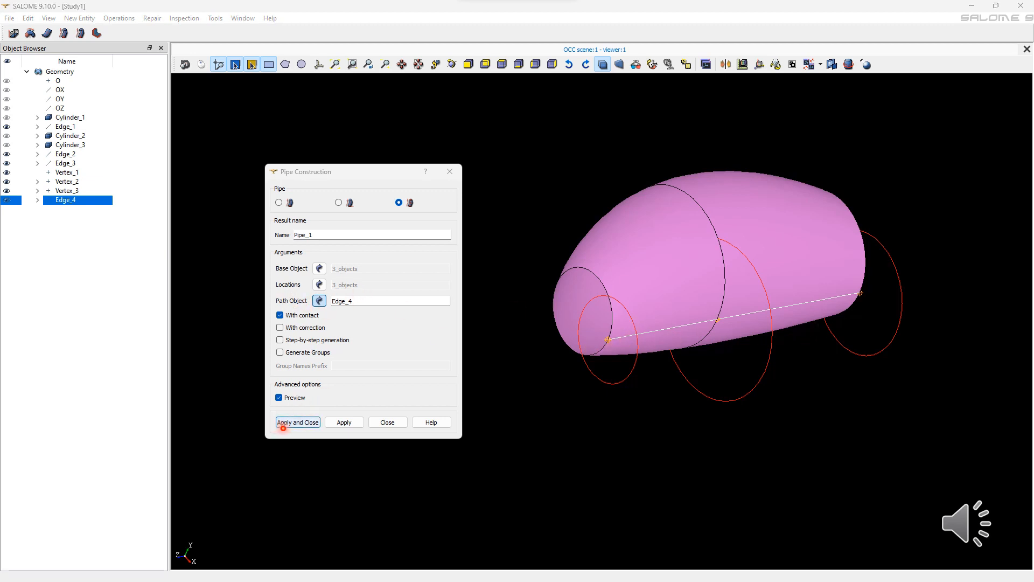
left_click(286, 428)
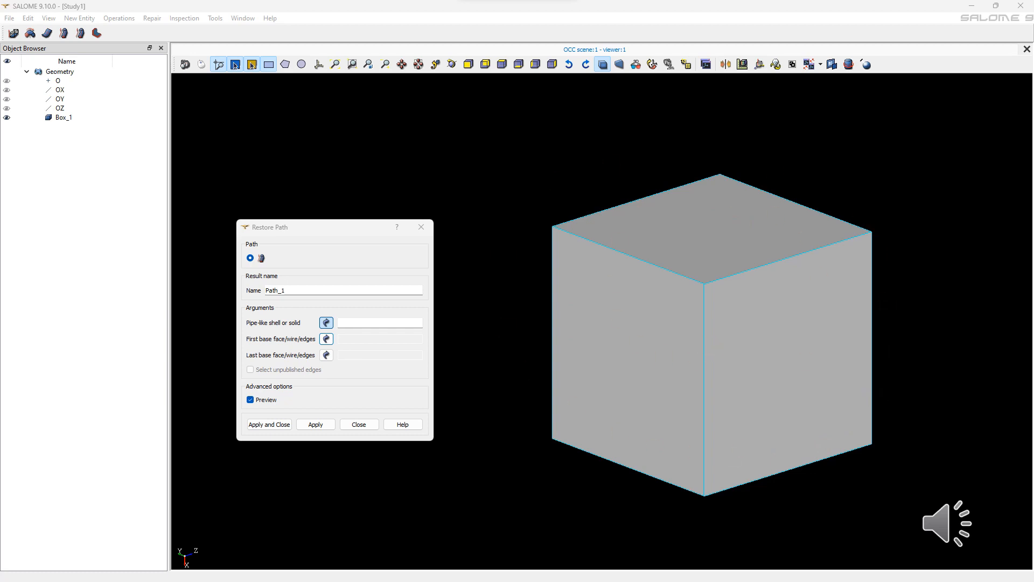
Set Box_1 as the pipe-like solid for Restore Path and select one side face's four unpublished edges as the first base.
left_click(751, 221)
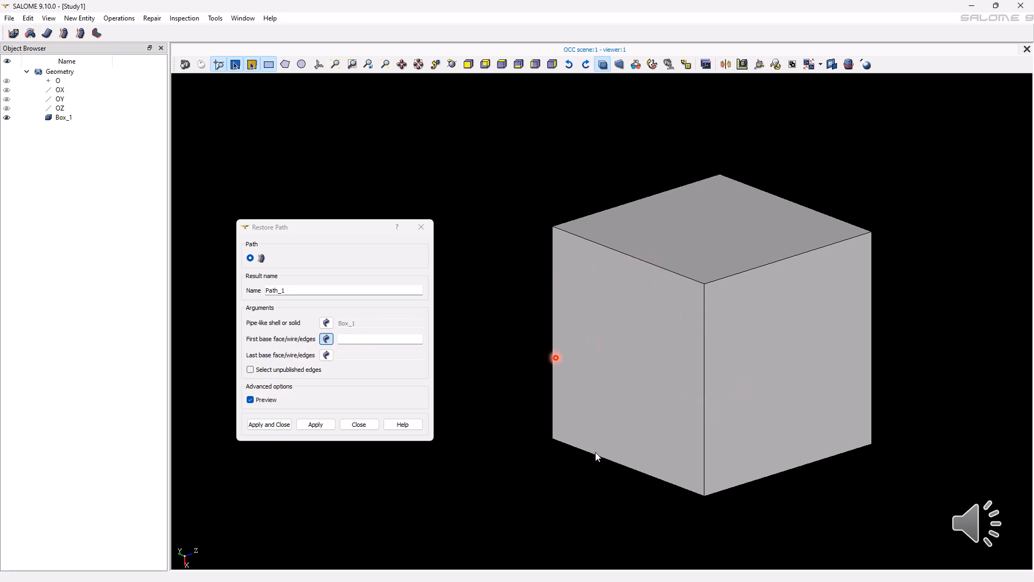
left_click(250, 370)
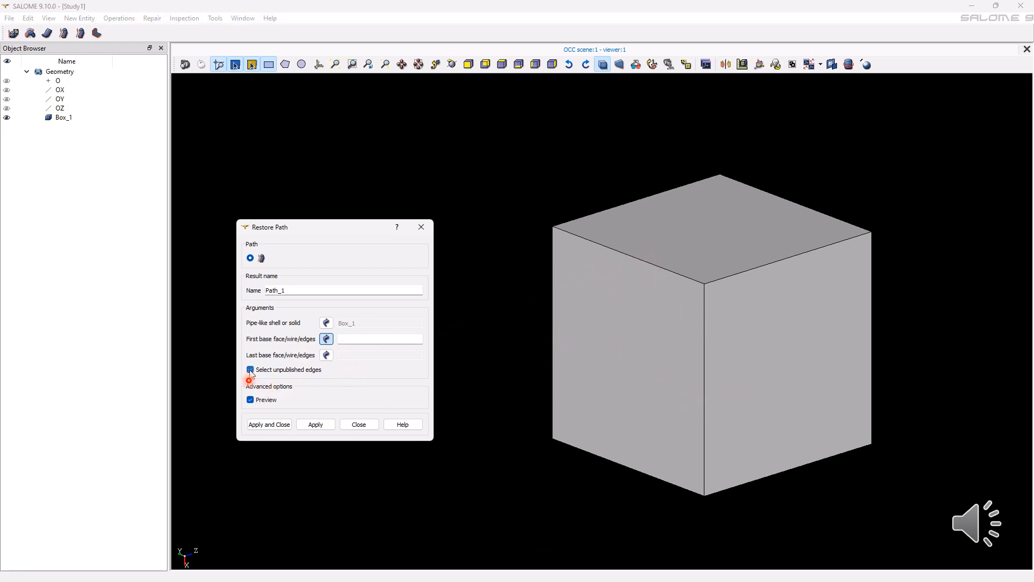
left_click(619, 258)
left_click(706, 348, "shift")
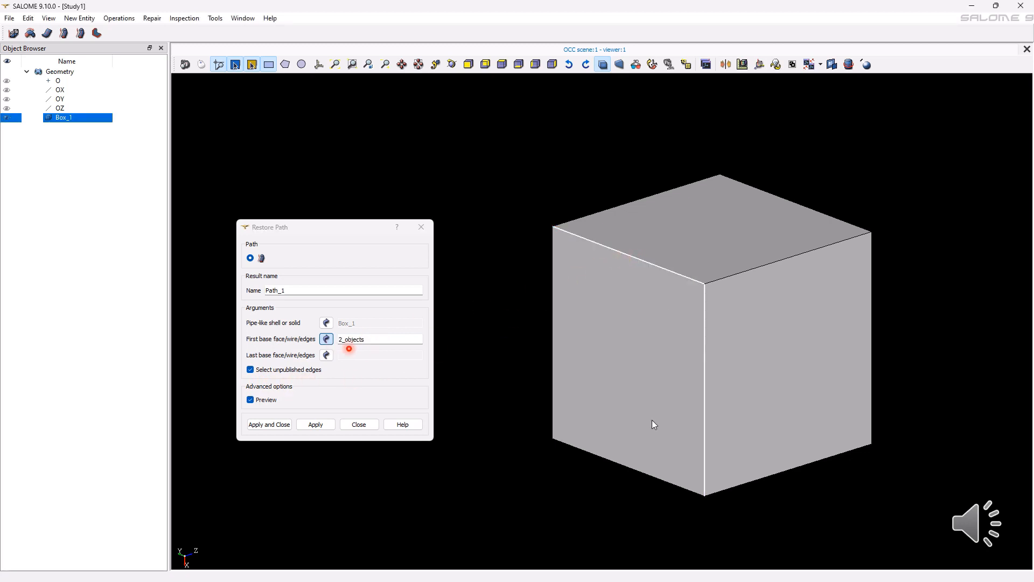
left_click(606, 458, "shift")
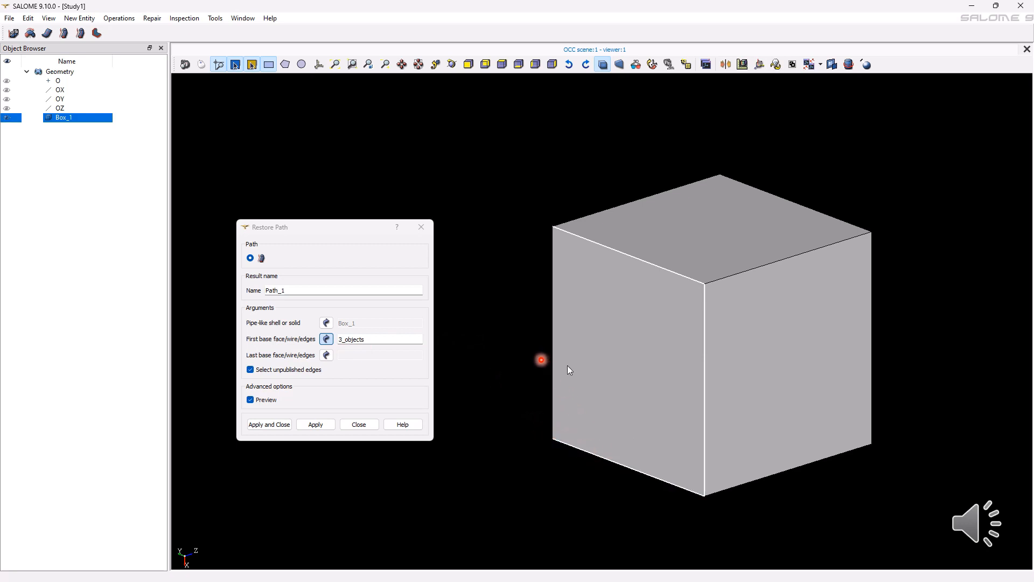
left_click(554, 350, "shift")
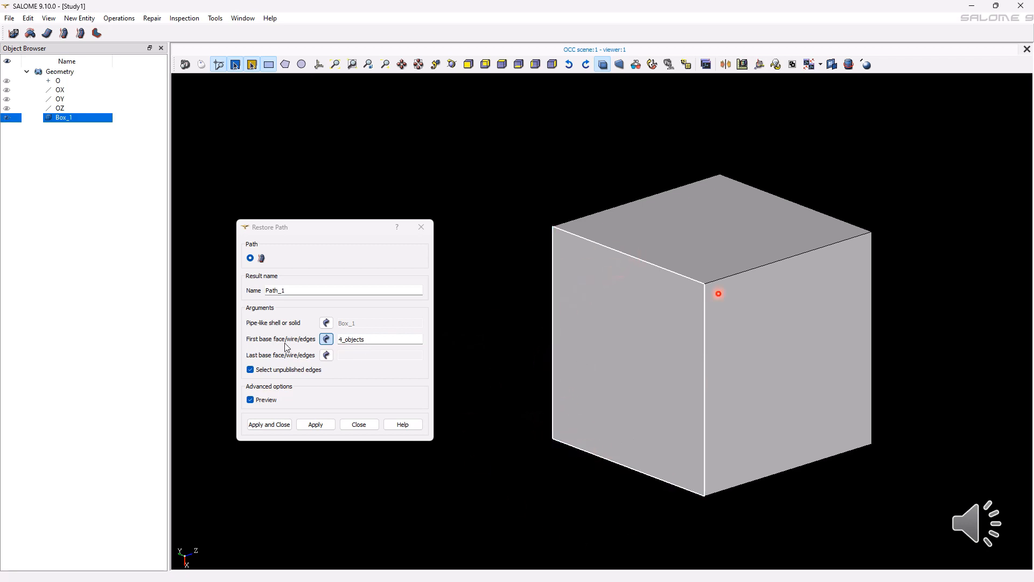
Select the four edges of the box's opposite face as the last base and create the restored path.
left_click(327, 355)
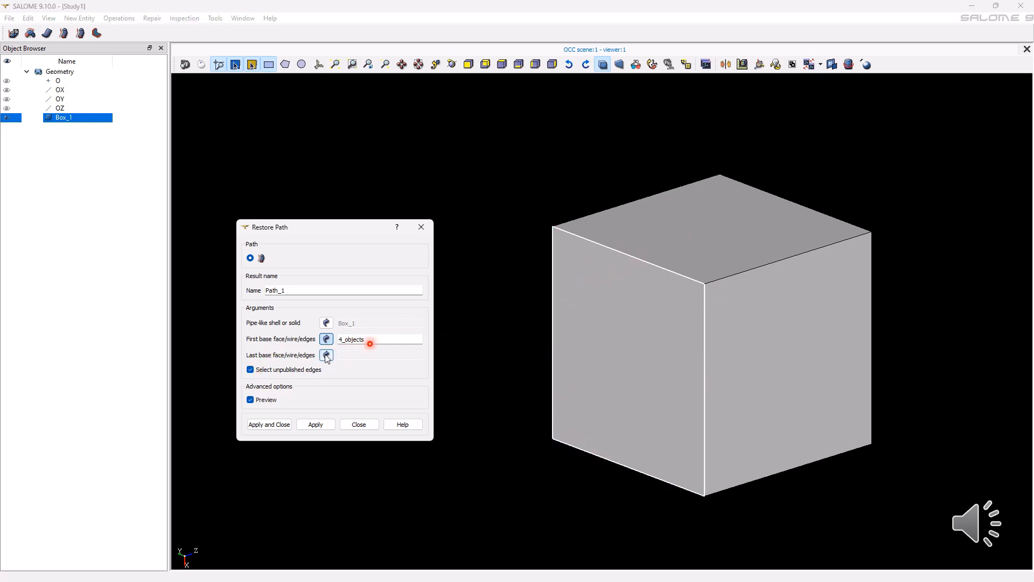
right_click_drag(842, 409, 494, 420, "ctrl")
right_click_drag(878, 445, 741, 325, "ctrl")
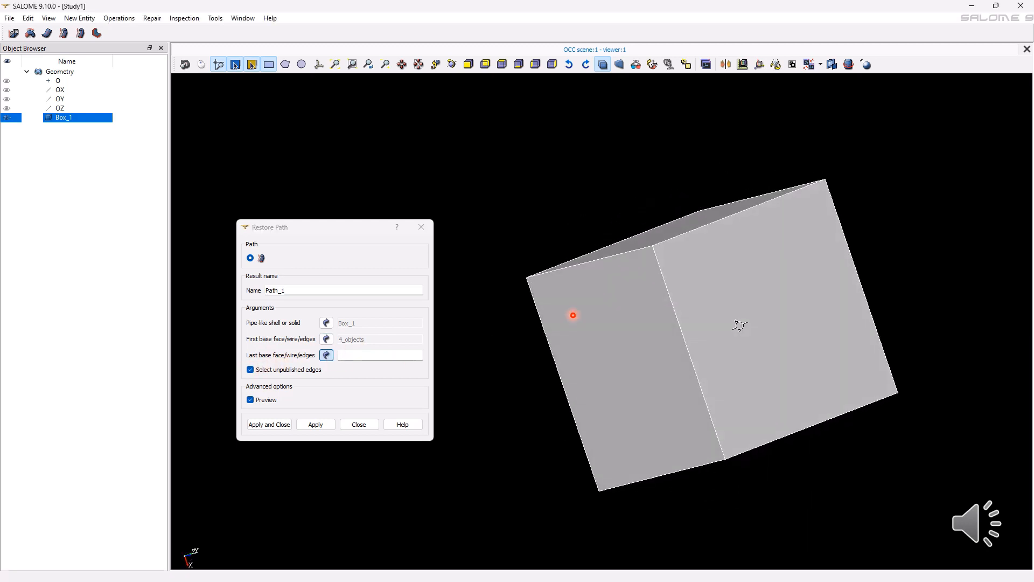
left_click(715, 225)
left_click(693, 359, "shift")
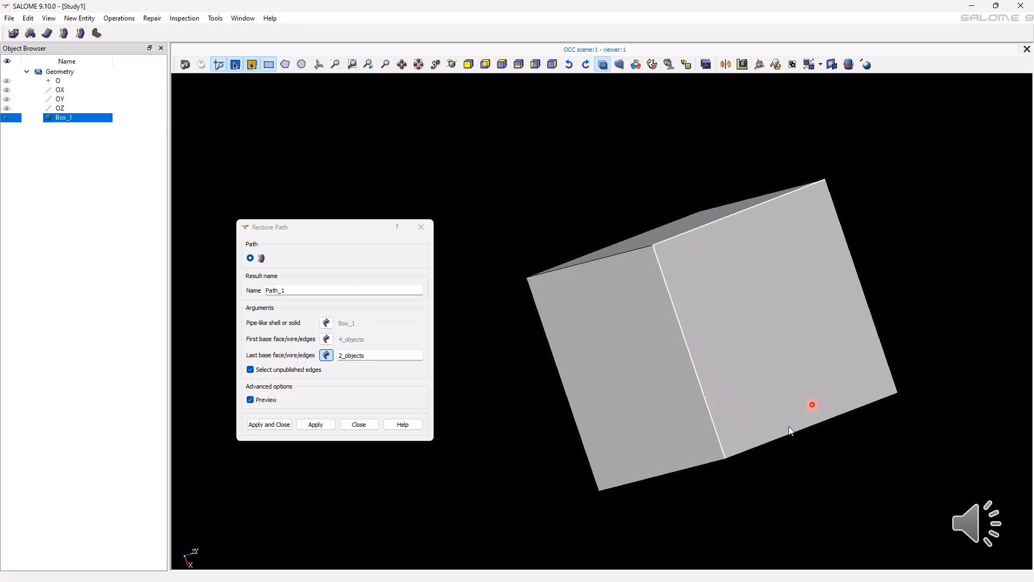
left_click(797, 431, "shift")
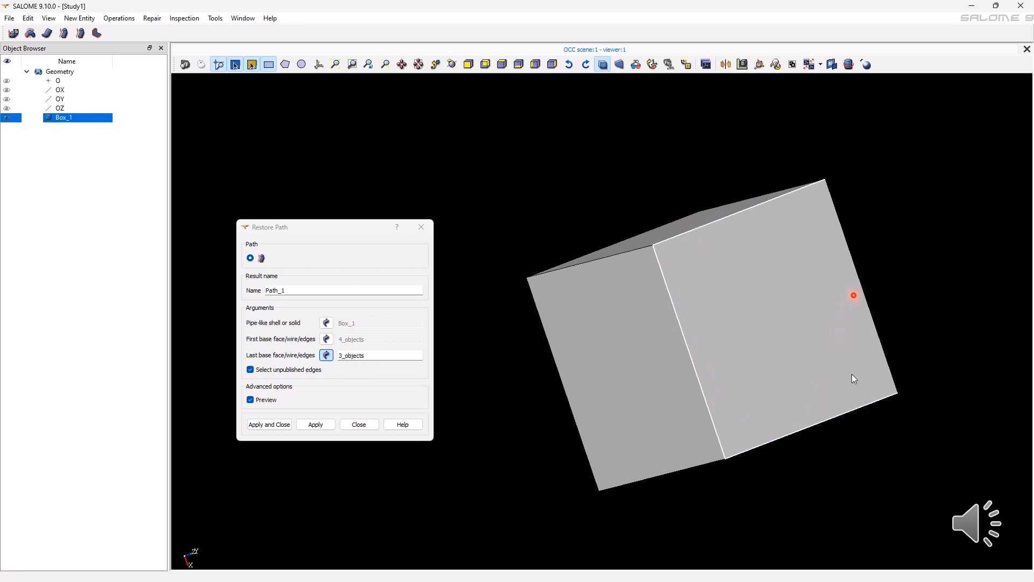
left_click(873, 325, "shift")
right_click_drag(607, 398, 832, 457, "ctrl")
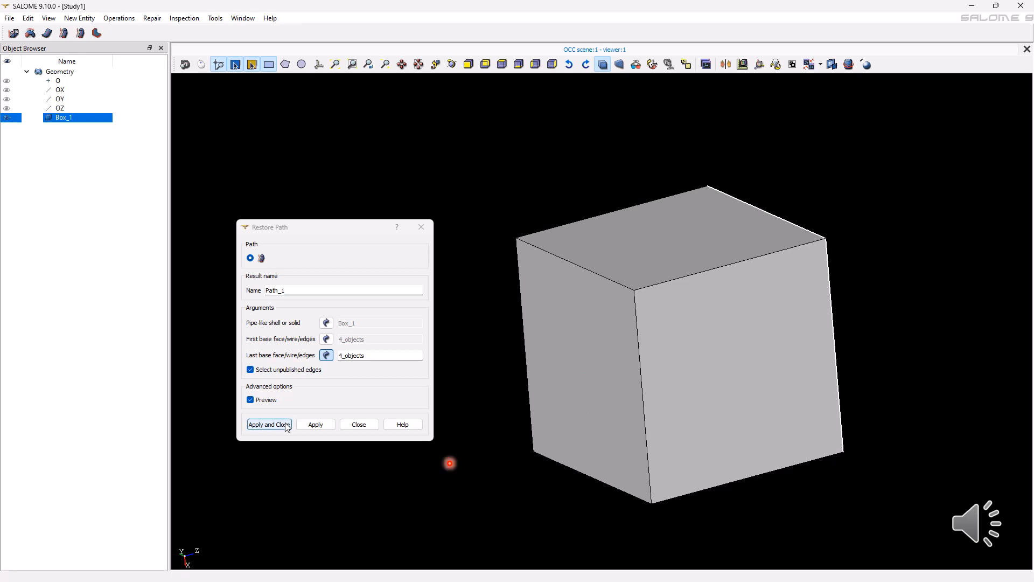
left_click(286, 426)
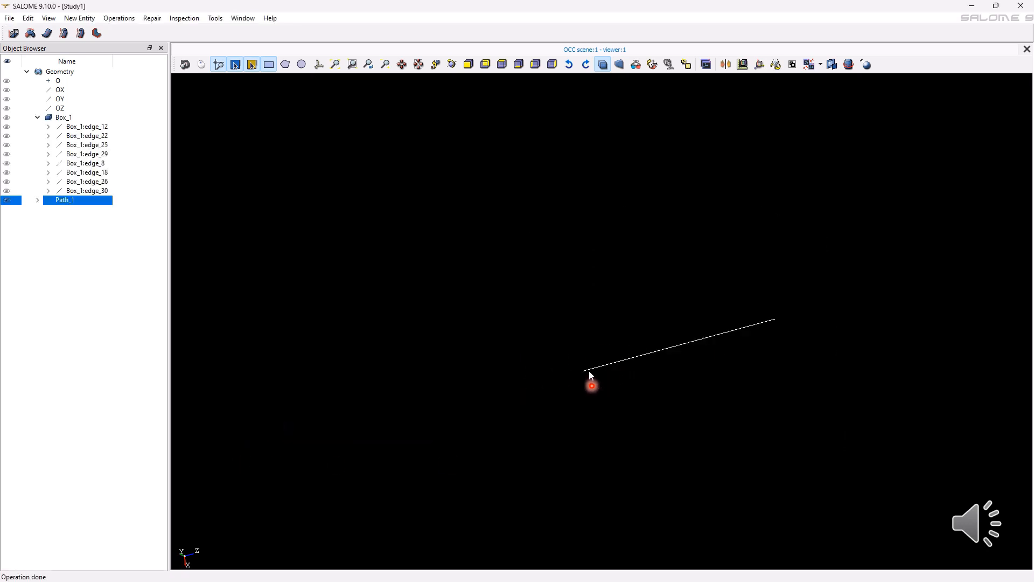
Display Box_1 together with the restored path and set the box's transparency to 67%.
left_click(8, 117)
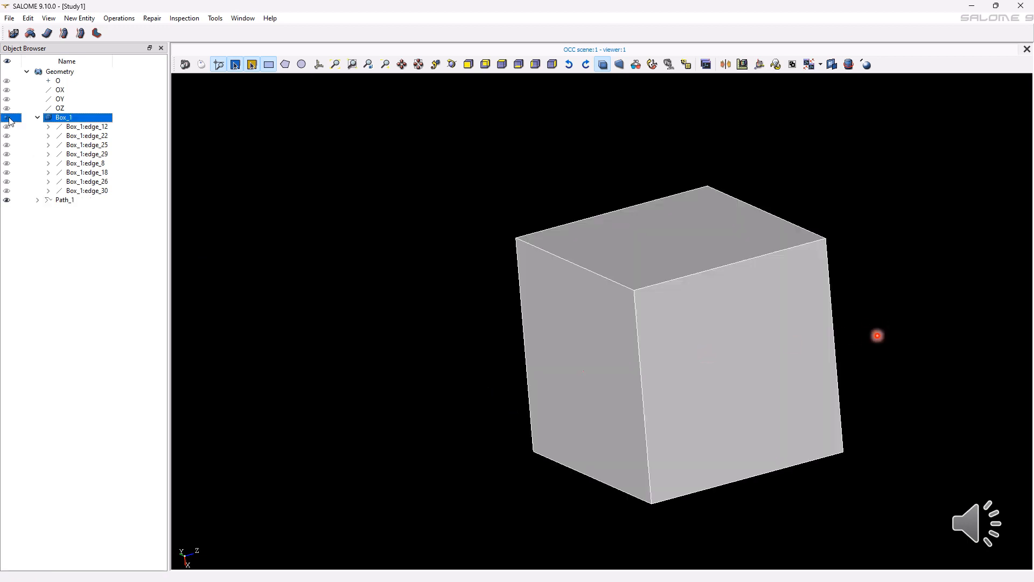
right_click(615, 281)
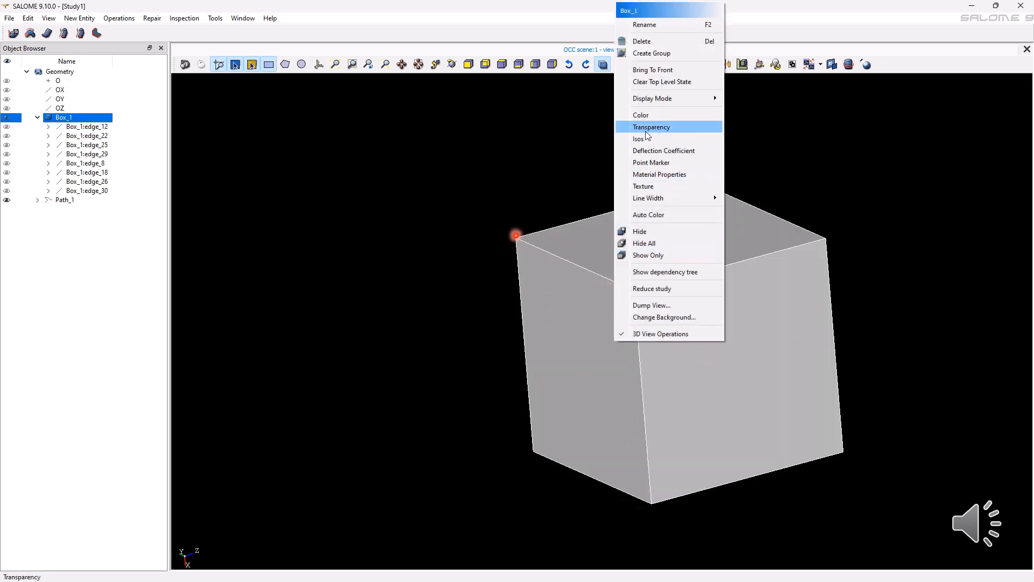
left_click(648, 135)
left_click_drag(439, 289, 539, 295)
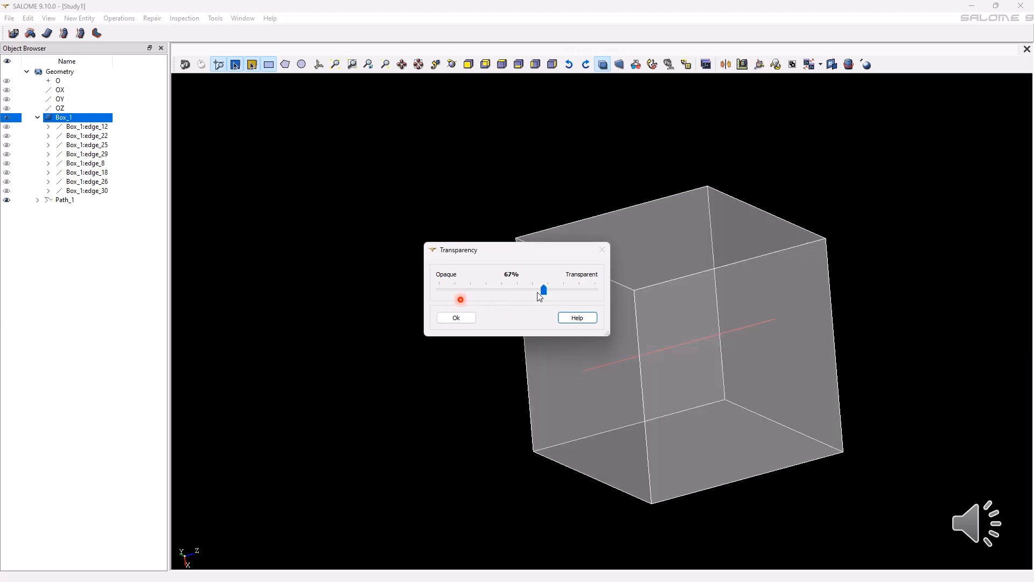
left_click(456, 317)
left_click(398, 344)
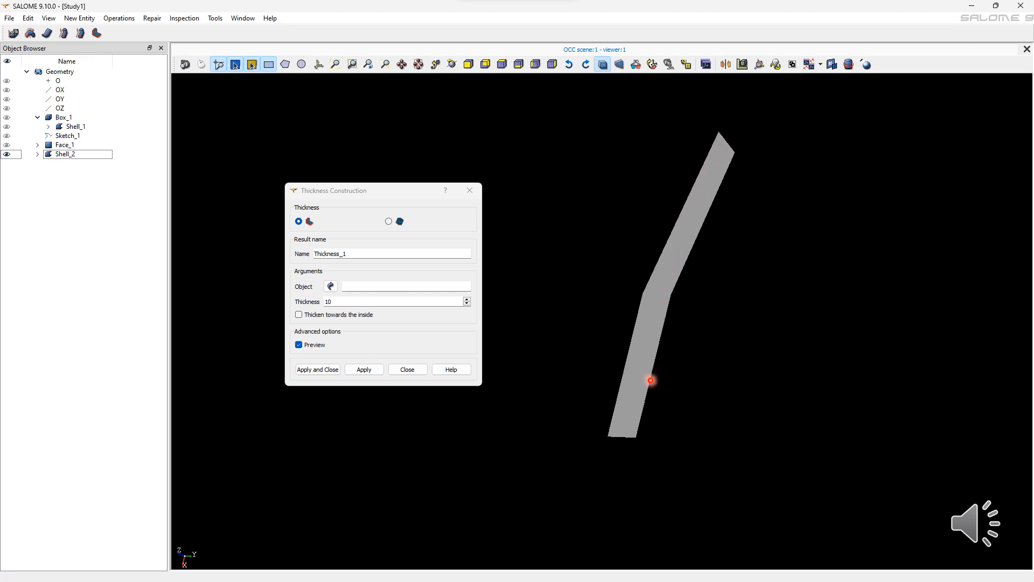
Thicken Shell_2 into a solid with a thickness of 100, without thickening towards the inside.
left_click(650, 374)
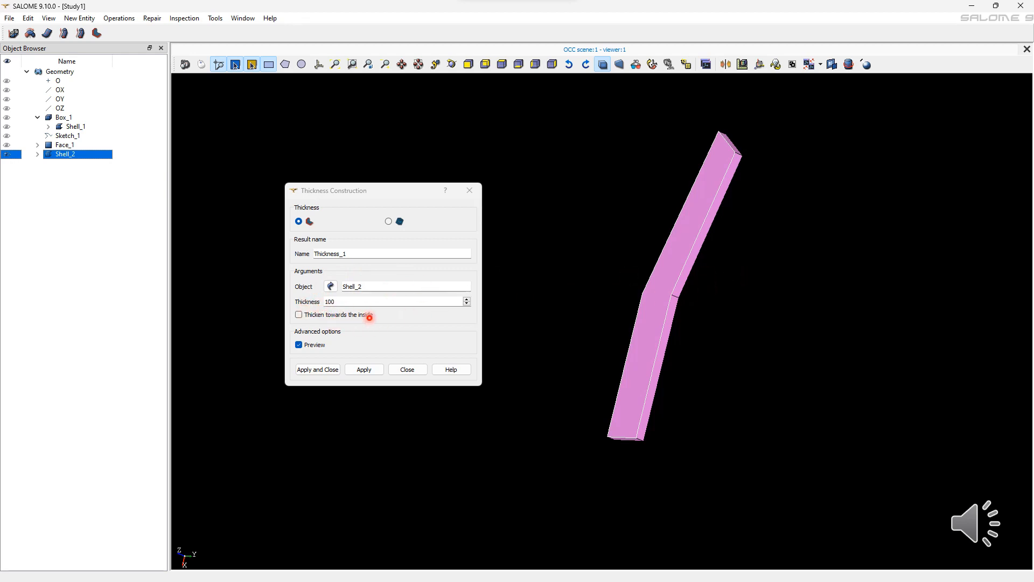
key("Tab")
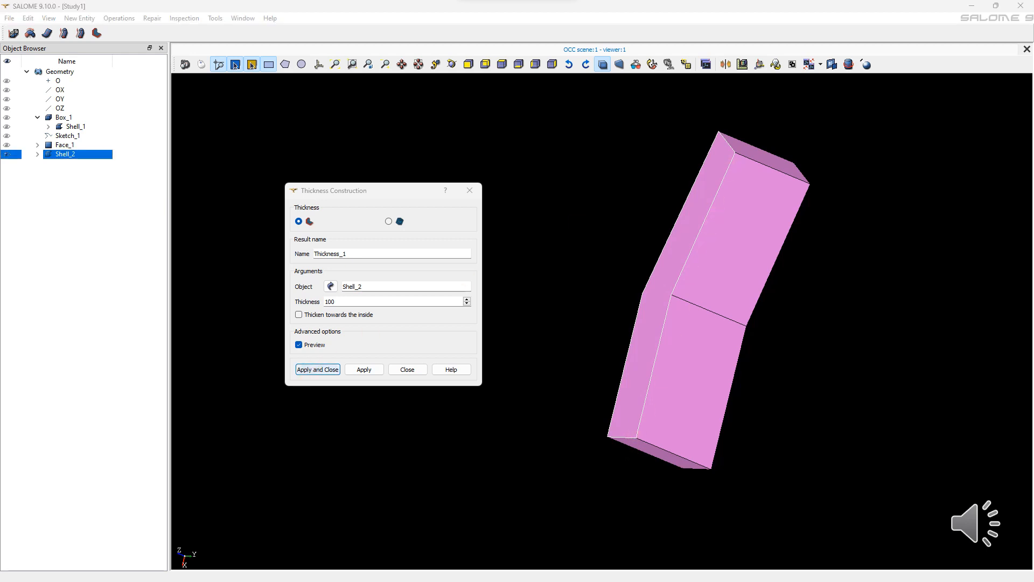
left_click(318, 370)
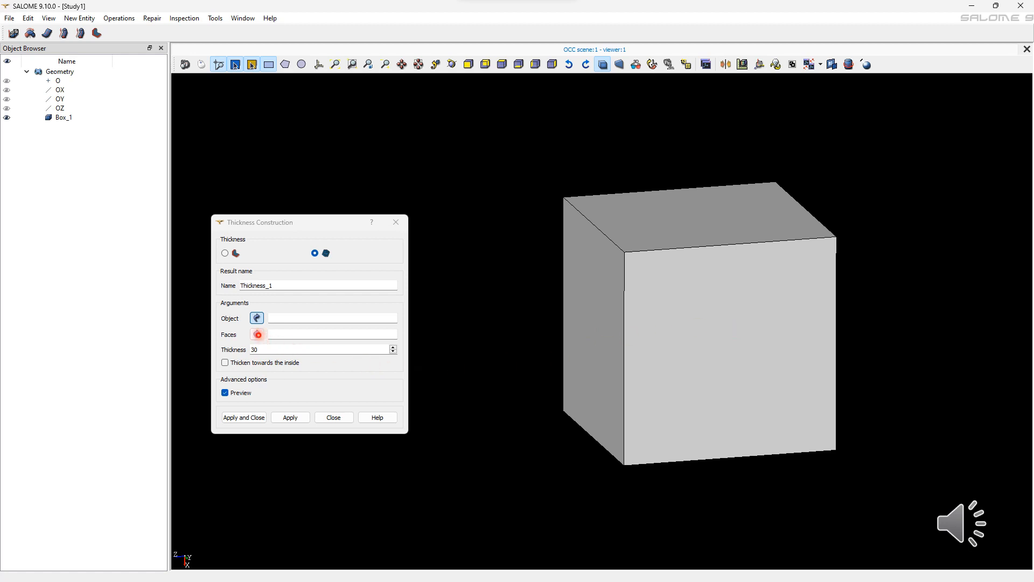
Hollow Box_1 with its front face removed and a thickness of 30, creating one solid thickened outwards and another thickened towards the inside.
left_click(564, 309)
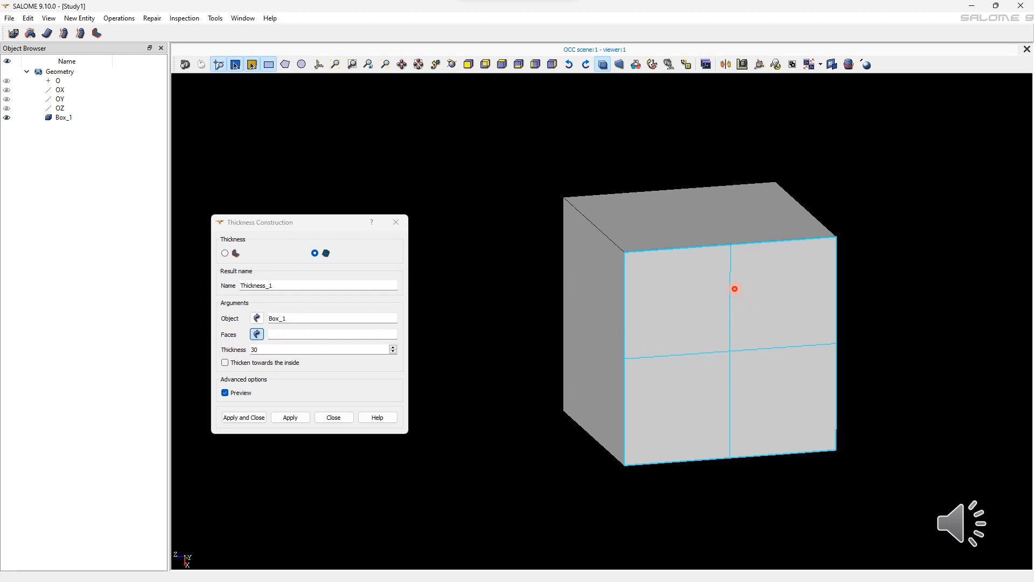
left_click(727, 385)
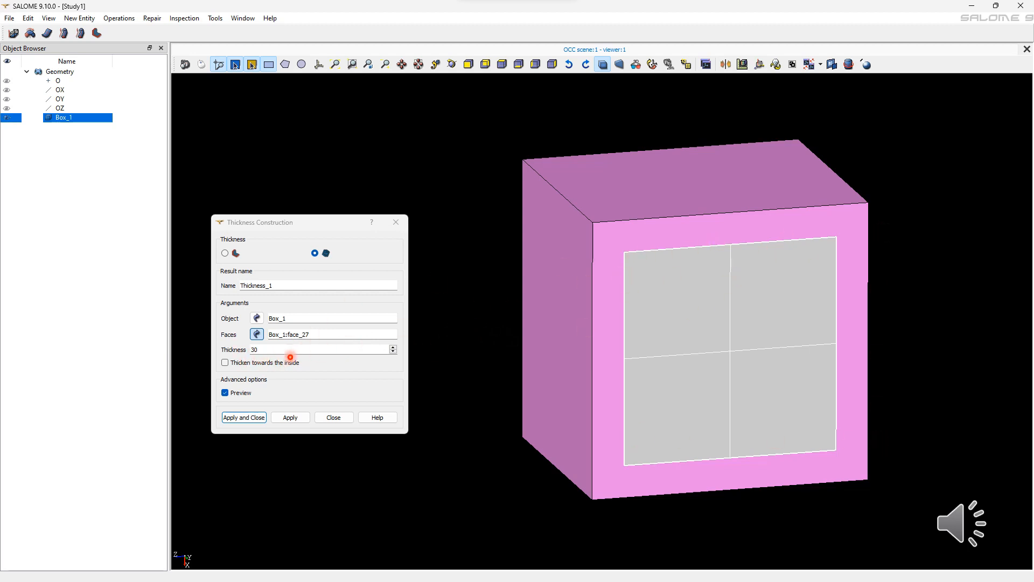
left_click(290, 417)
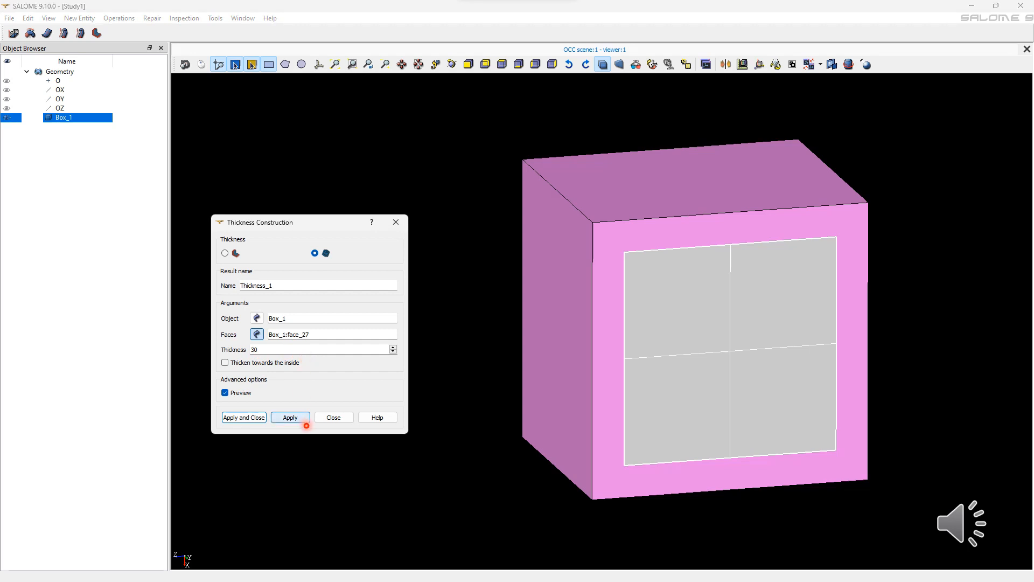
left_click(305, 422)
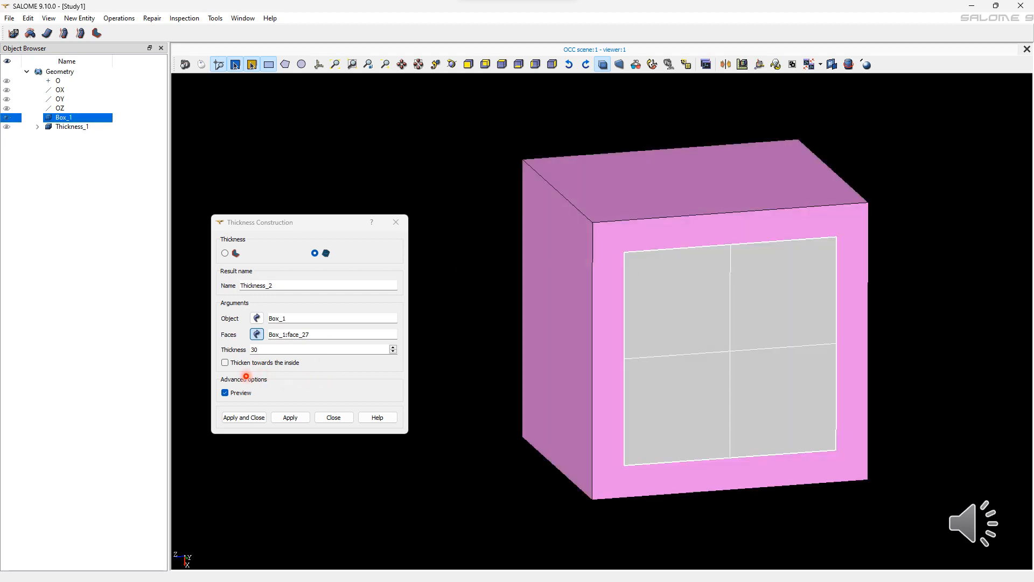
left_click(226, 362)
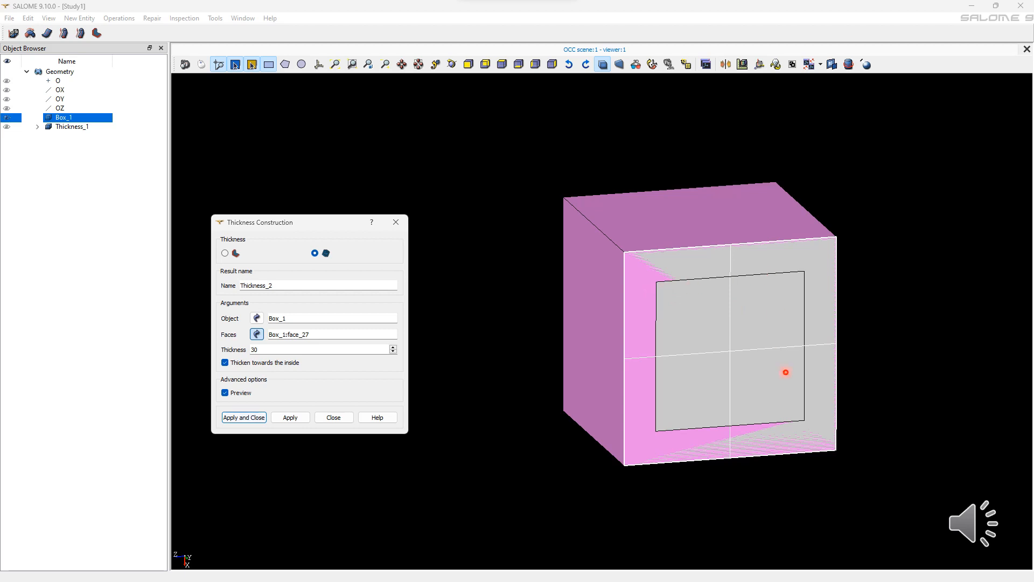
left_click(244, 418)
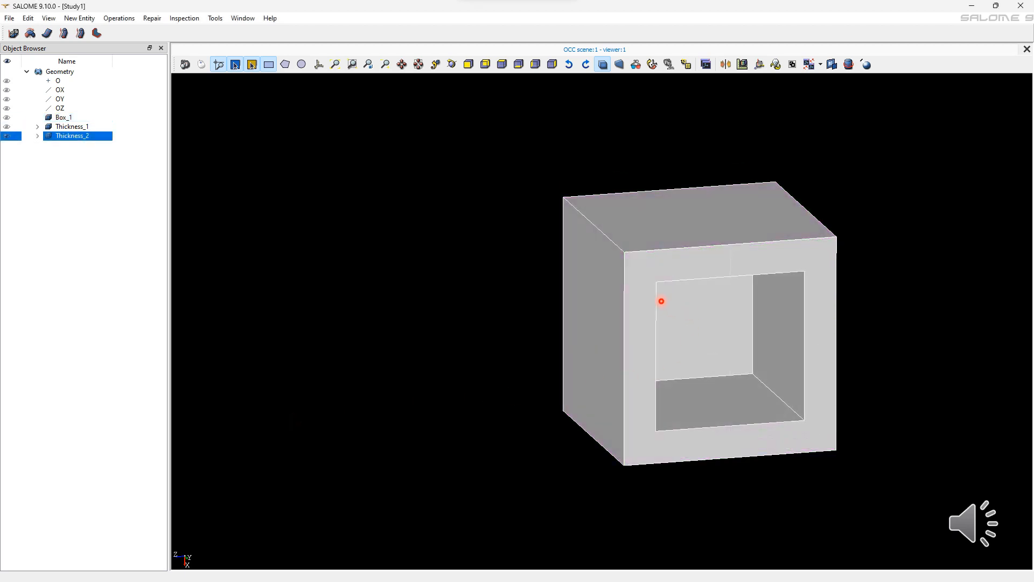